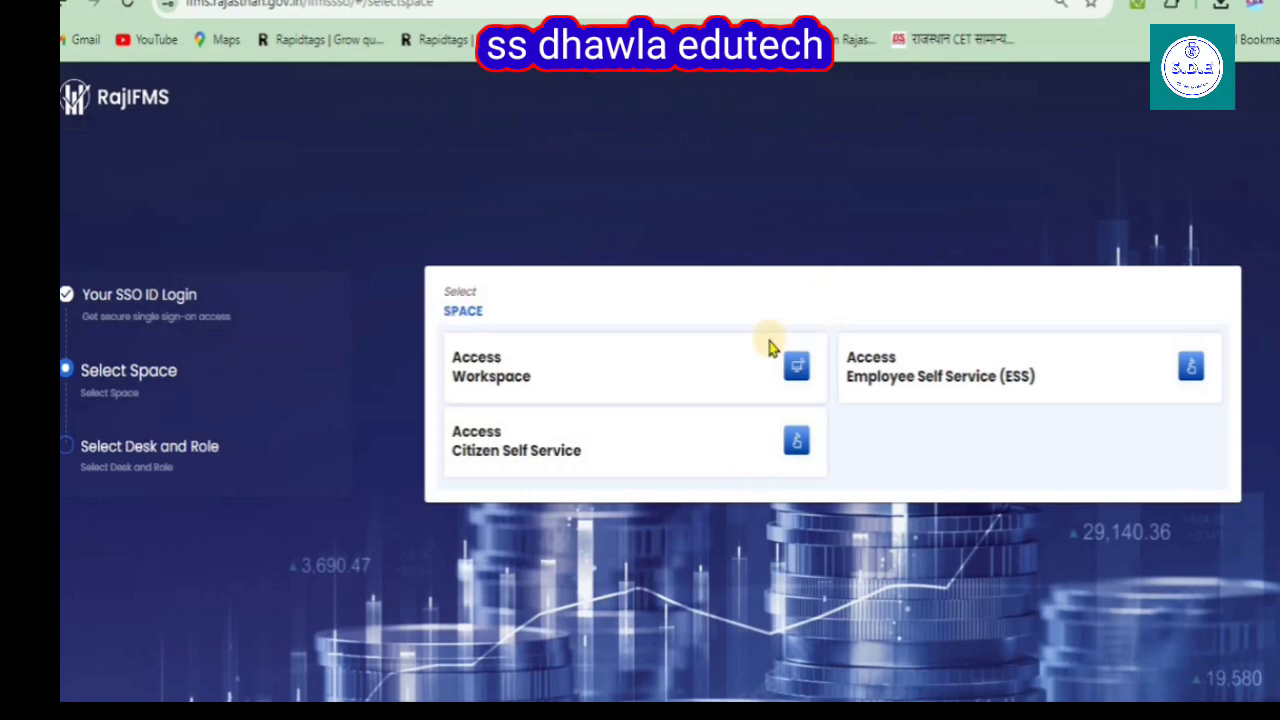
Enter the workspace in the HO role for GSSS, DUDASI and open Employee Management's Process Task Assignment page
{"action": "left_click", "coordinate": [574, 378]}
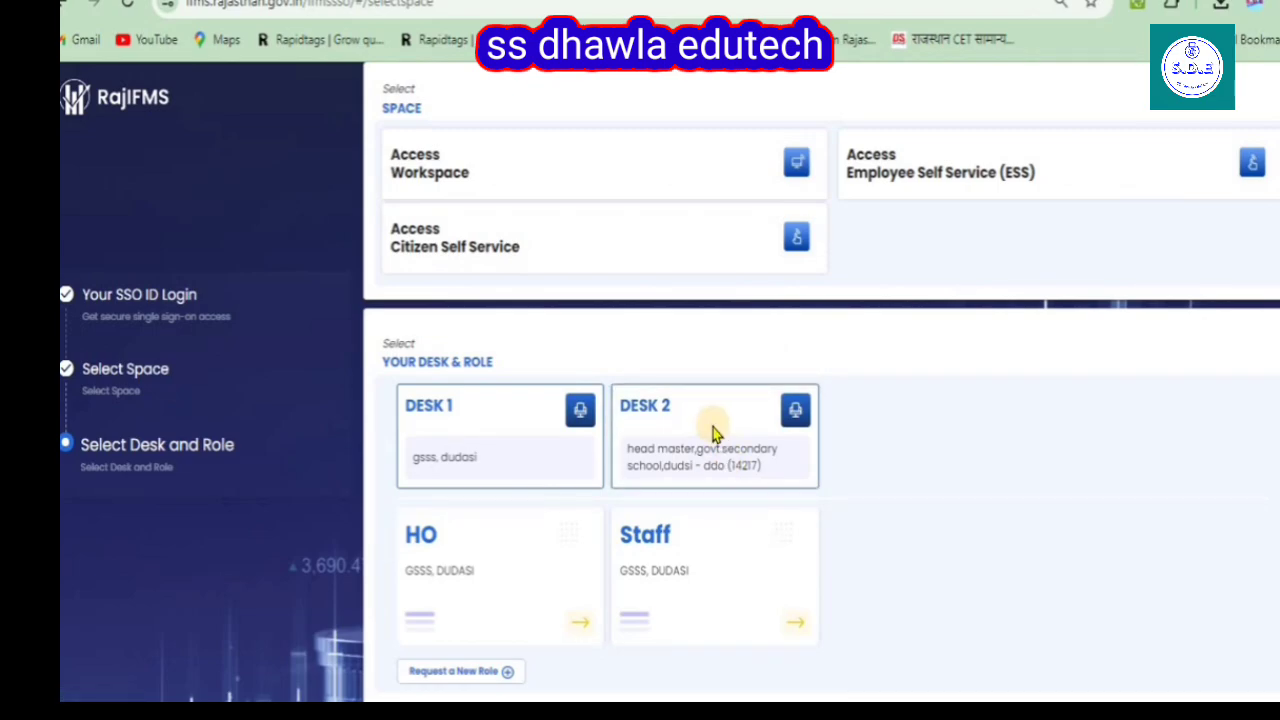
{"action": "left_click", "coordinate": [437, 574]}
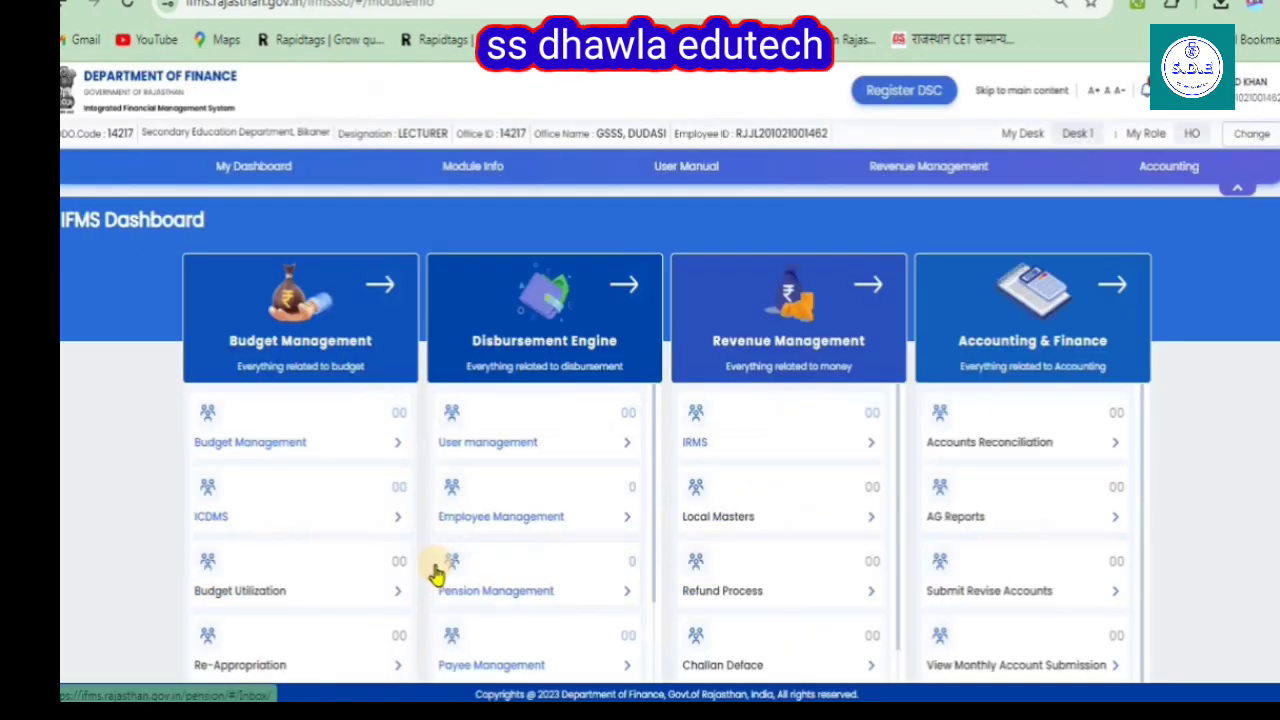
{"action": "left_click", "coordinate": [492, 529]}
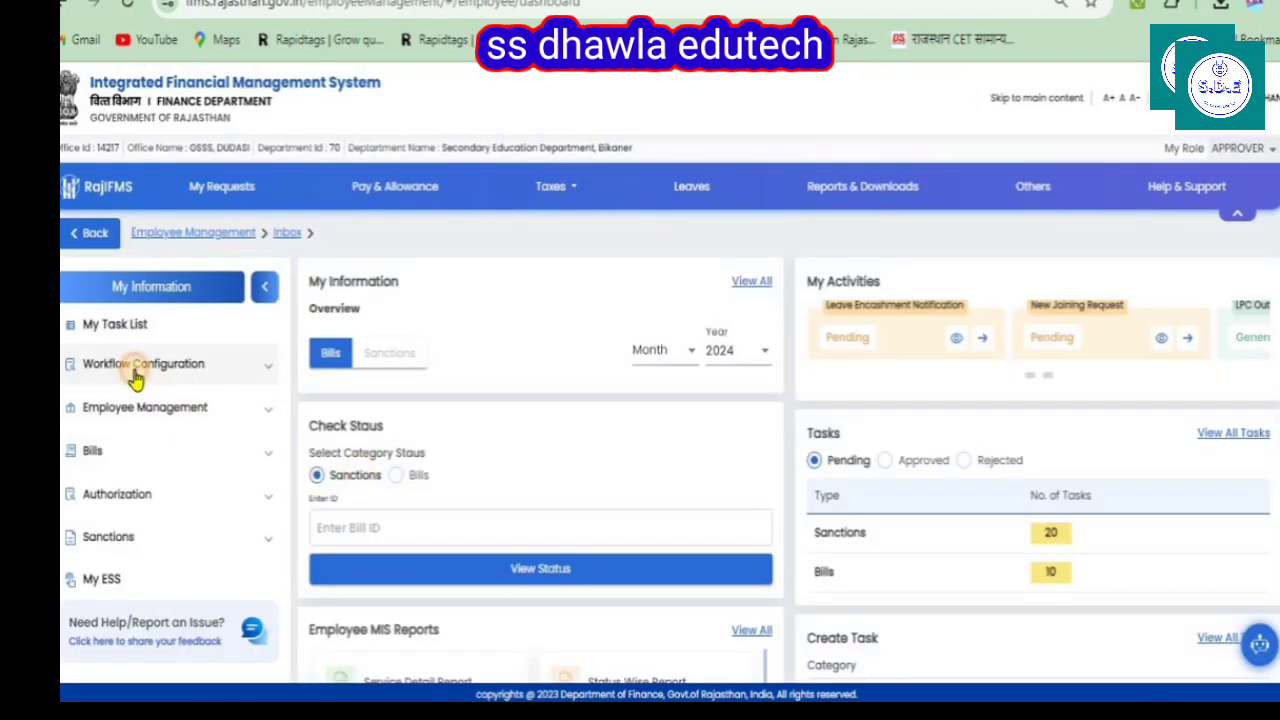
{"action": "left_click", "coordinate": [135, 372]}
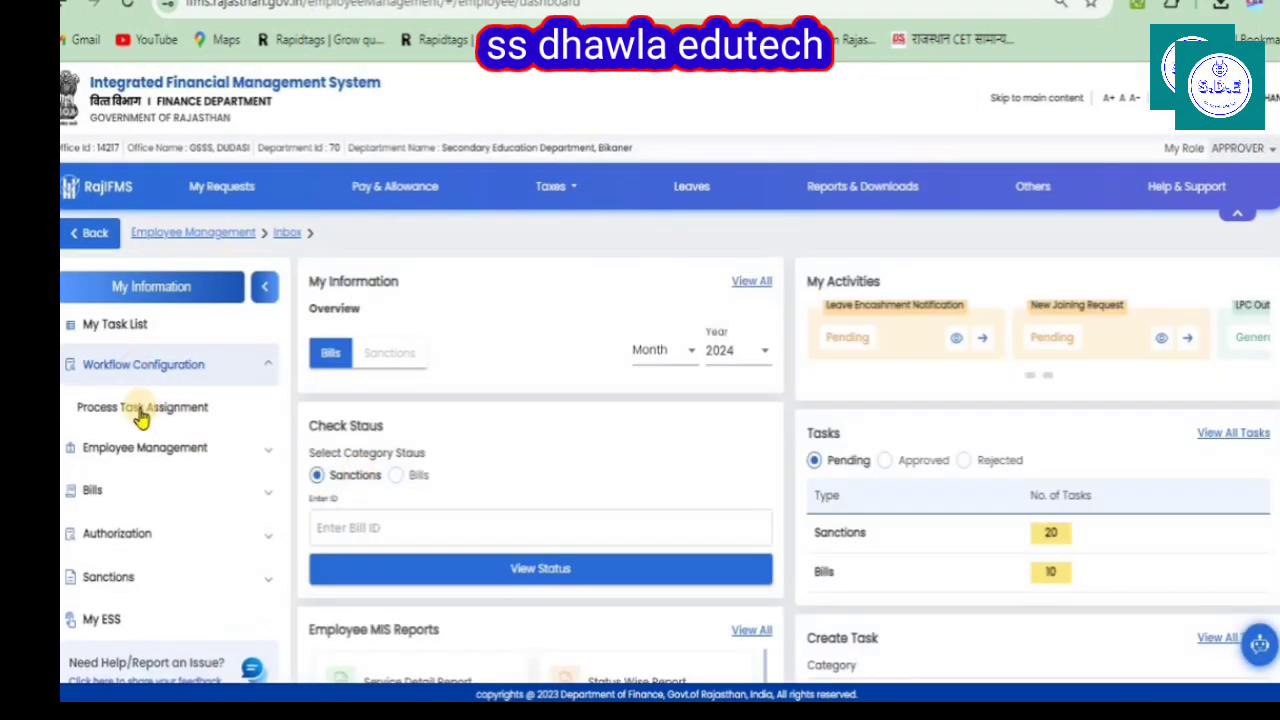
{"action": "left_click", "coordinate": [135, 420]}
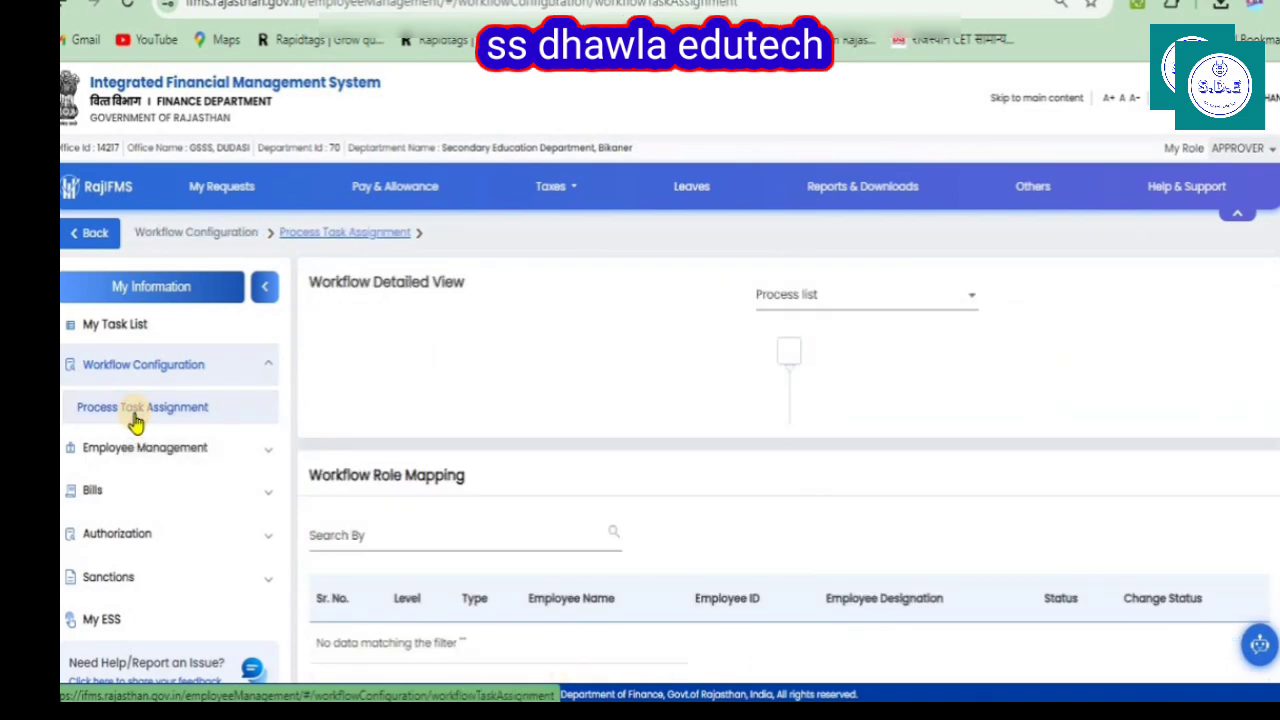
Select the Surrender Bill process and assign the first listed employee as its Level 1 DDO maker, confirming the assignment
{"action": "left_click", "coordinate": [776, 294]}
{"action": "left_click", "coordinate": [819, 340]}
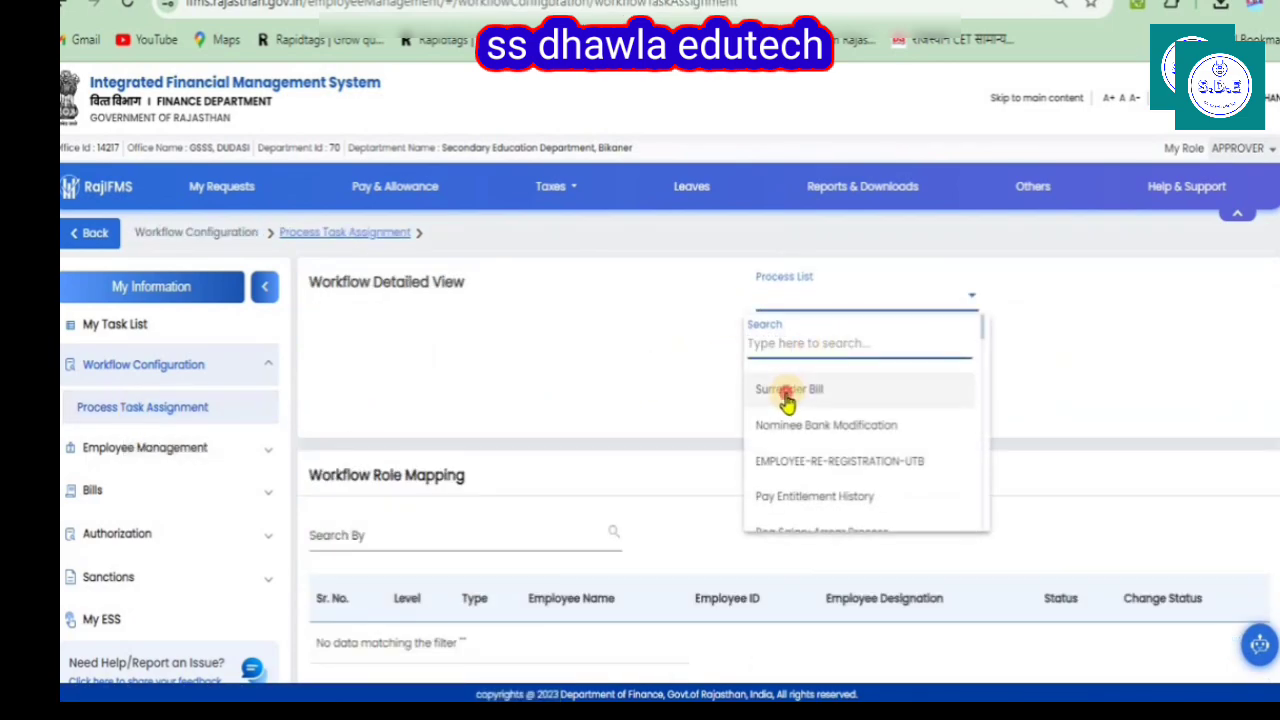
{"action": "left_click", "coordinate": [788, 390]}
{"action": "scroll", "coordinate": [329, 357], "scroll_direction": "down", "scroll_amount": 2}
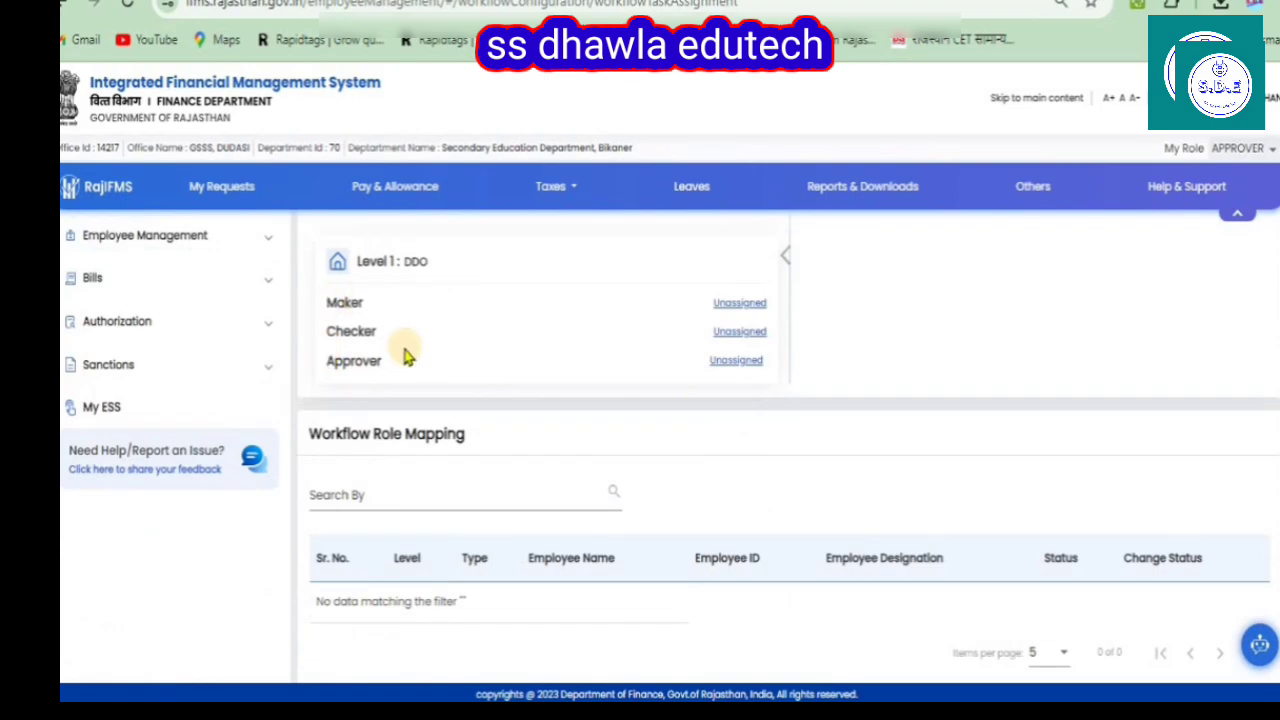
{"action": "left_click", "coordinate": [738, 304]}
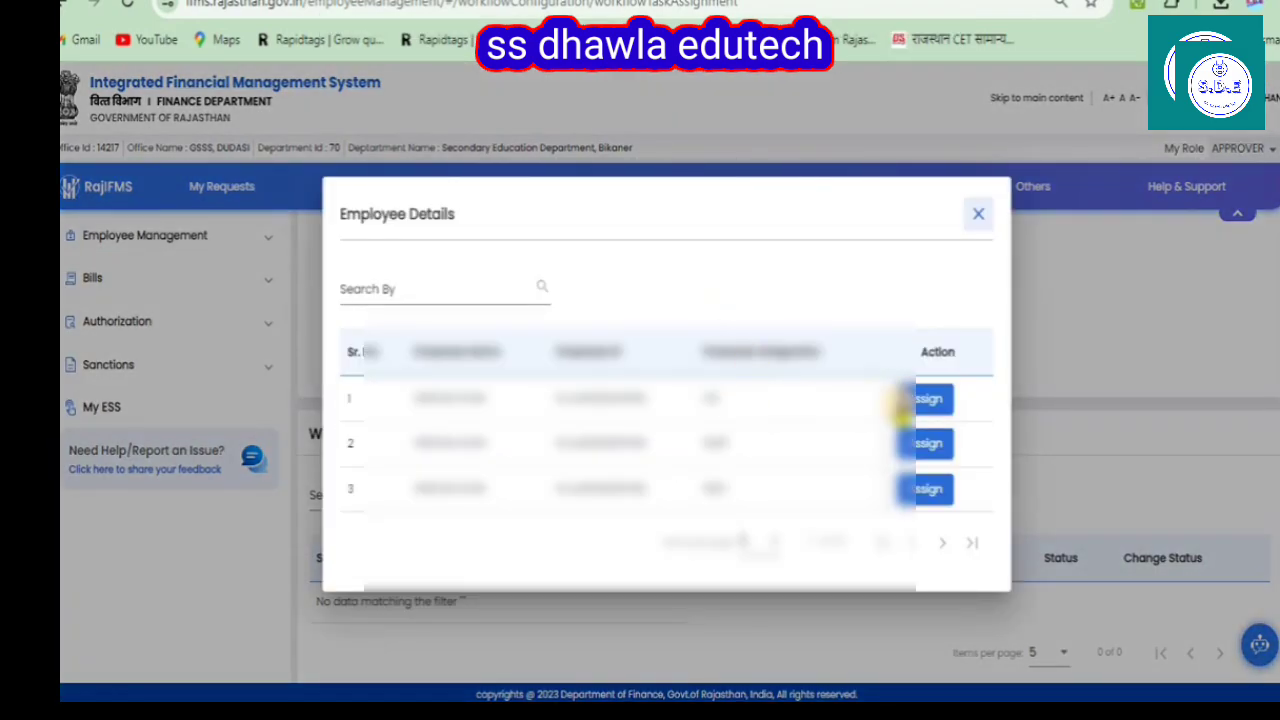
{"action": "left_click", "coordinate": [914, 416]}
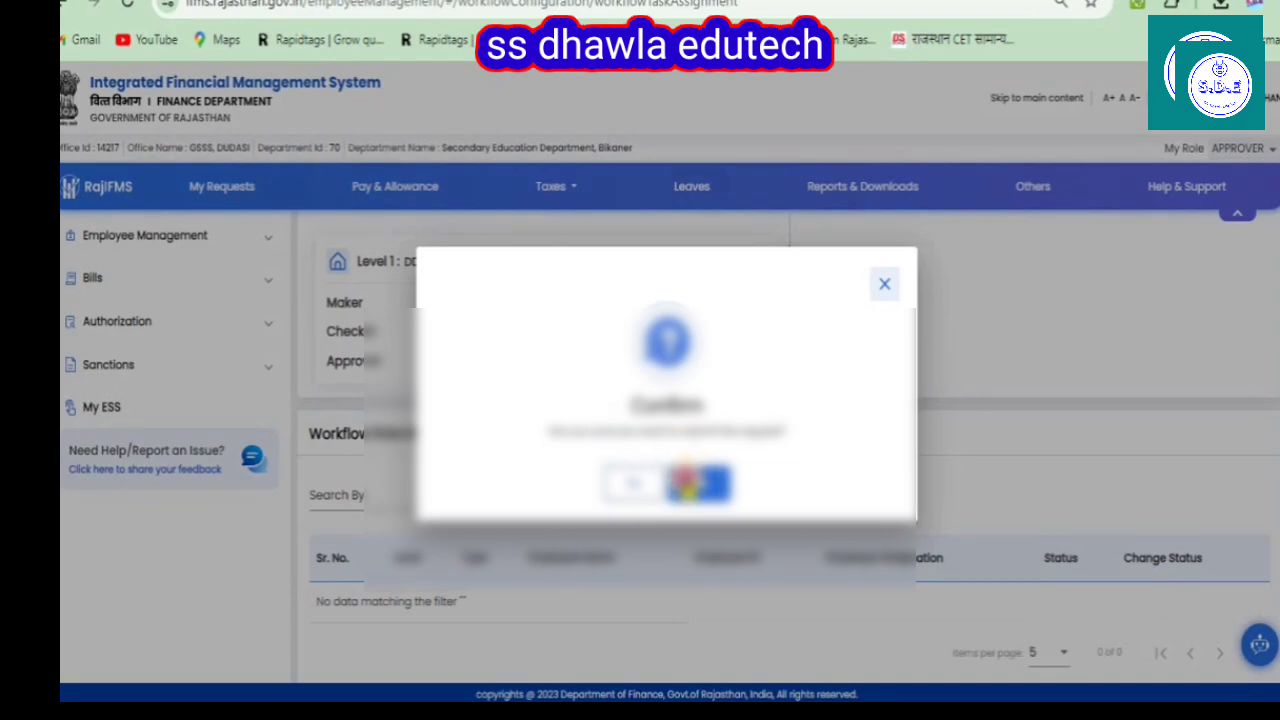
{"action": "left_click", "coordinate": [690, 483]}
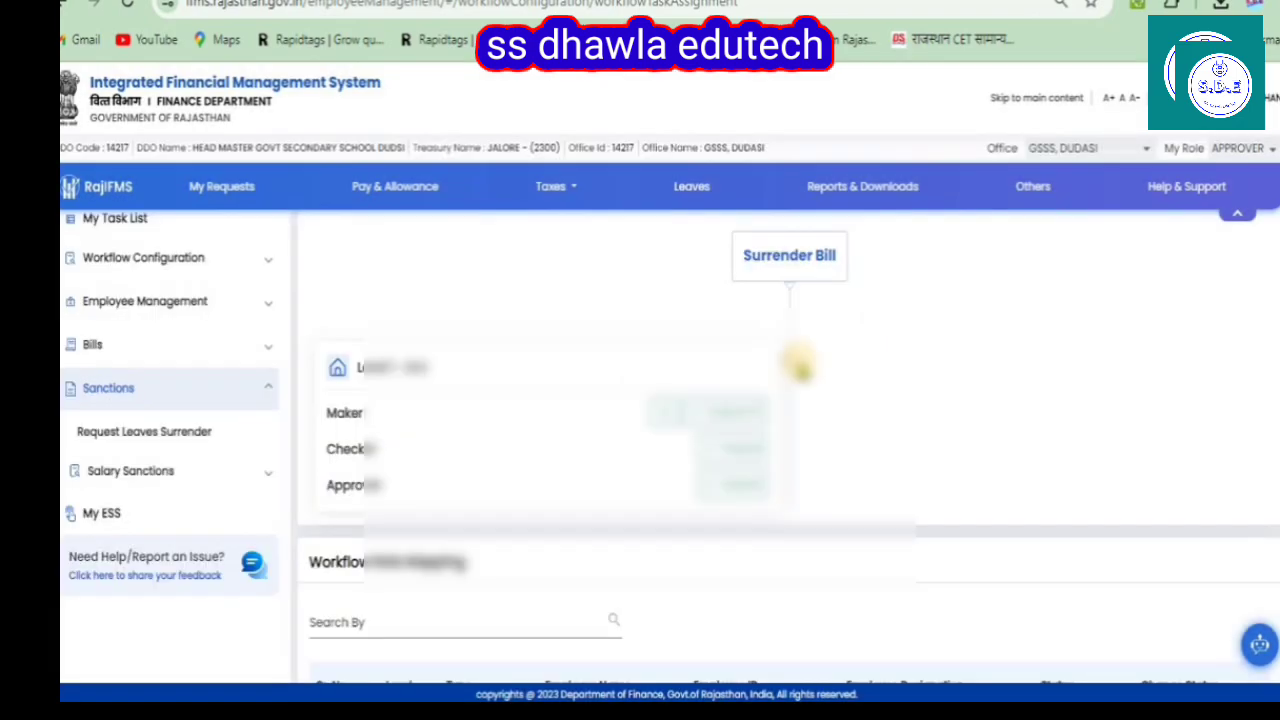
Start adding a surrender leave under Request Leaves Surrender and show 50 employees per page in the employee list
{"action": "left_click", "coordinate": [145, 440]}
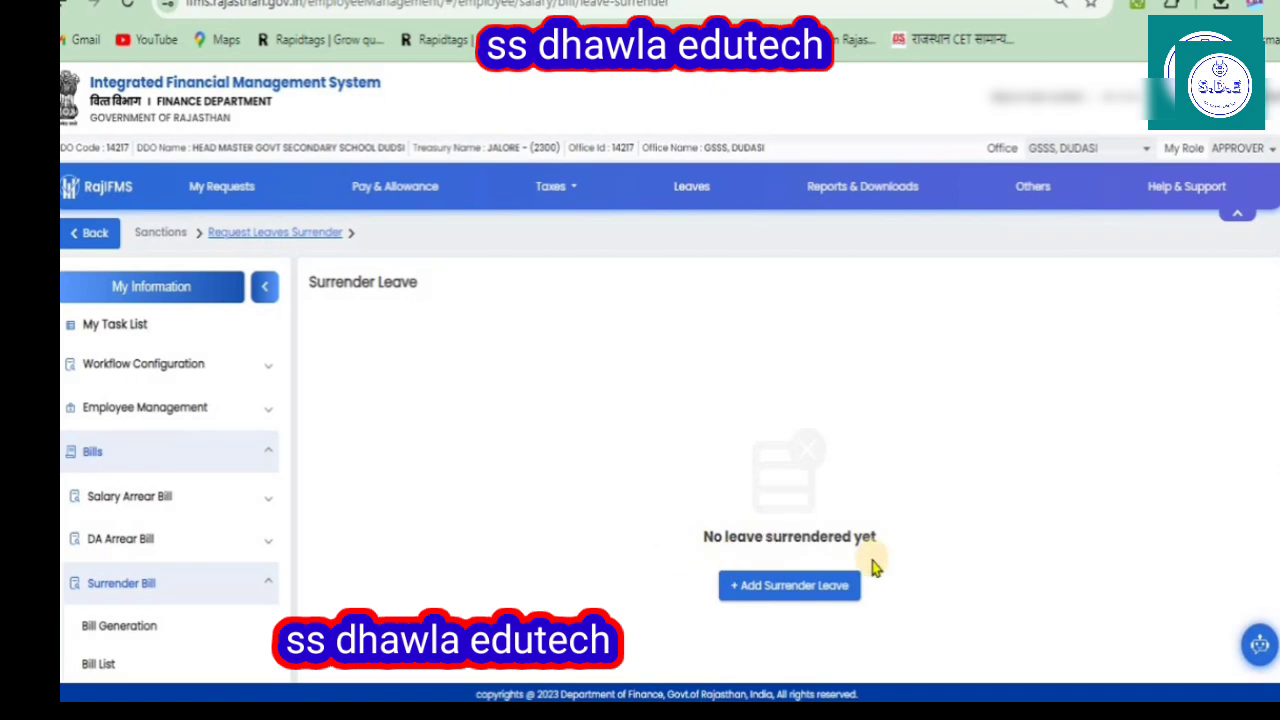
{"action": "left_click", "coordinate": [783, 594]}
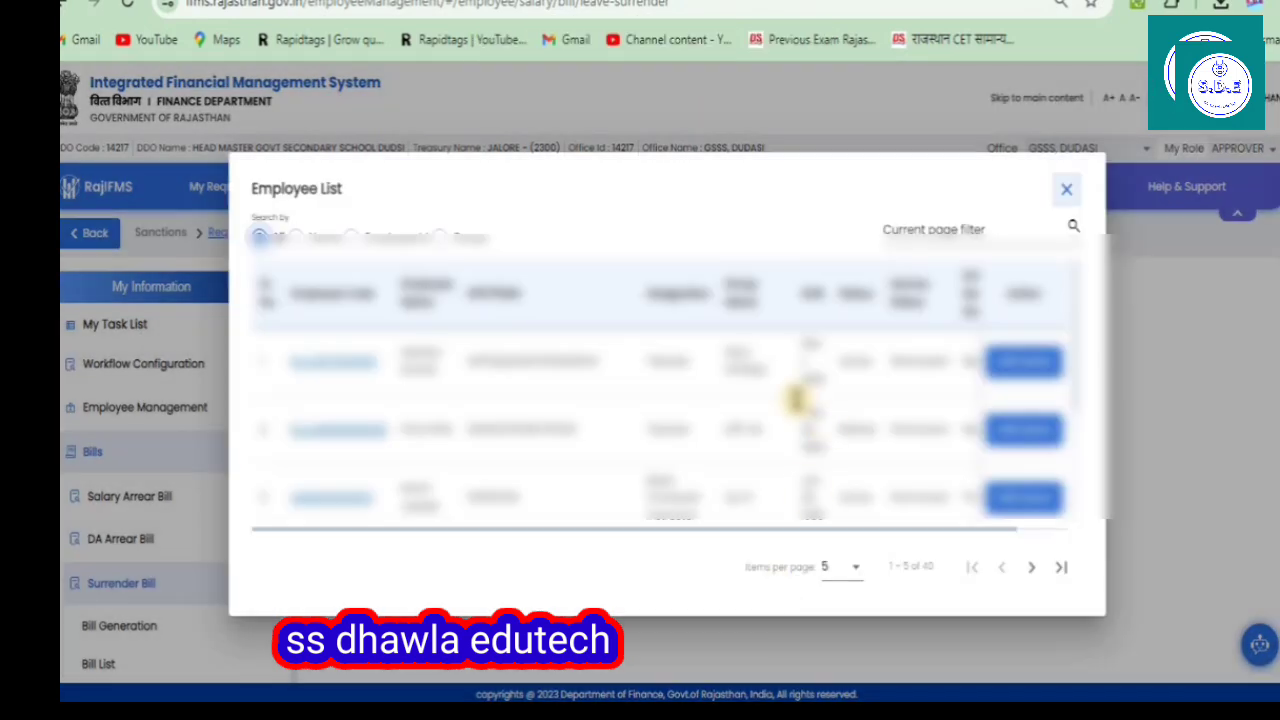
{"action": "scroll", "coordinate": [796, 400], "scroll_direction": "down", "scroll_amount": 1}
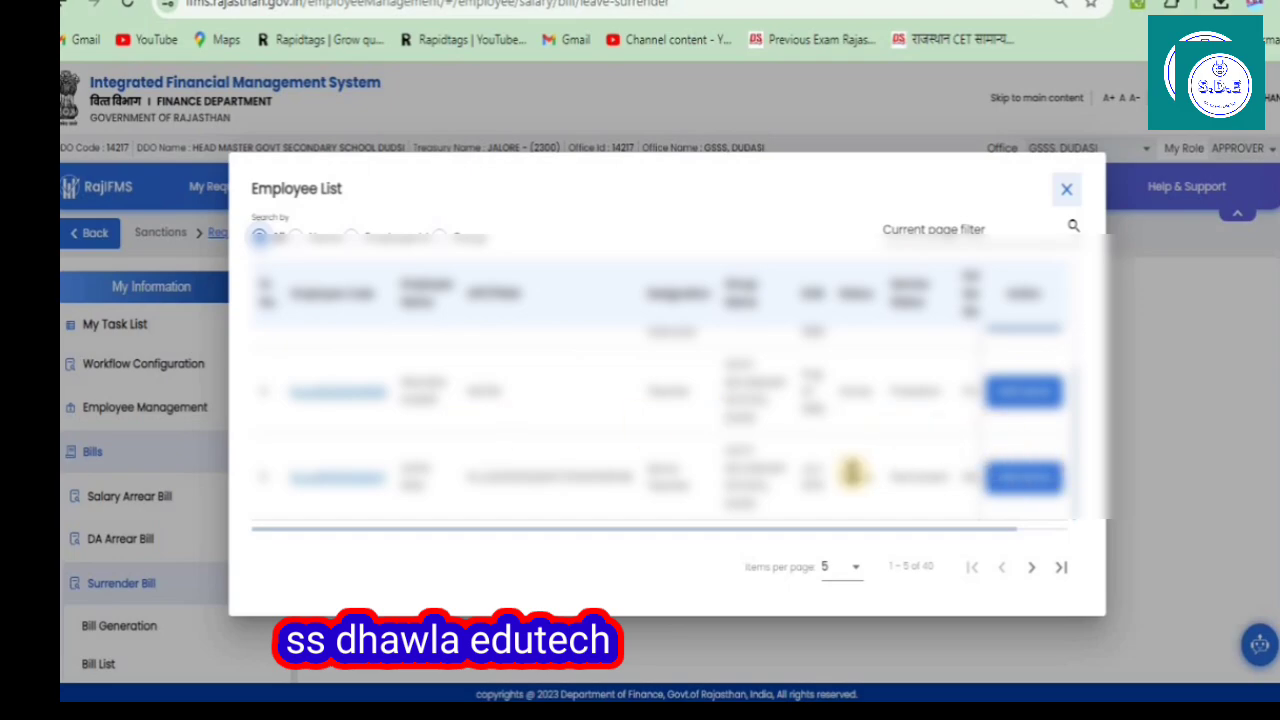
{"action": "scroll", "coordinate": [838, 475], "scroll_direction": "up", "scroll_amount": 1}
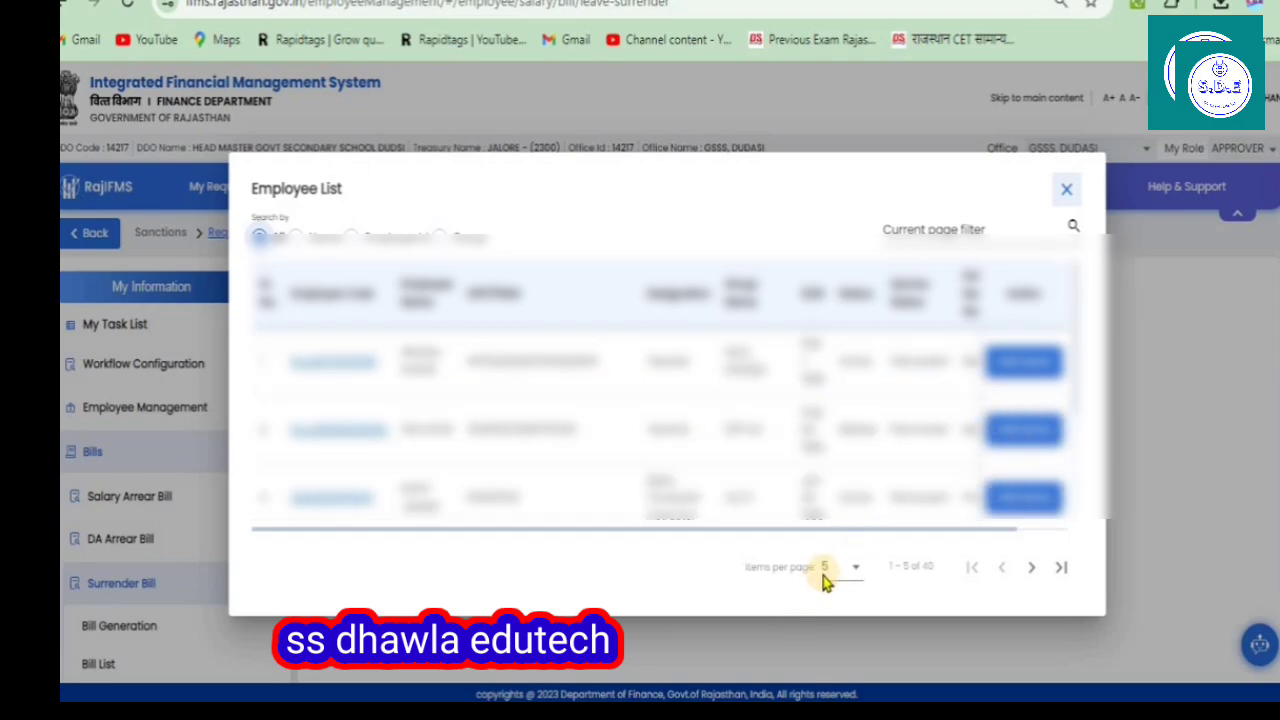
{"action": "left_click", "coordinate": [827, 567]}
{"action": "left_click", "coordinate": [823, 540]}
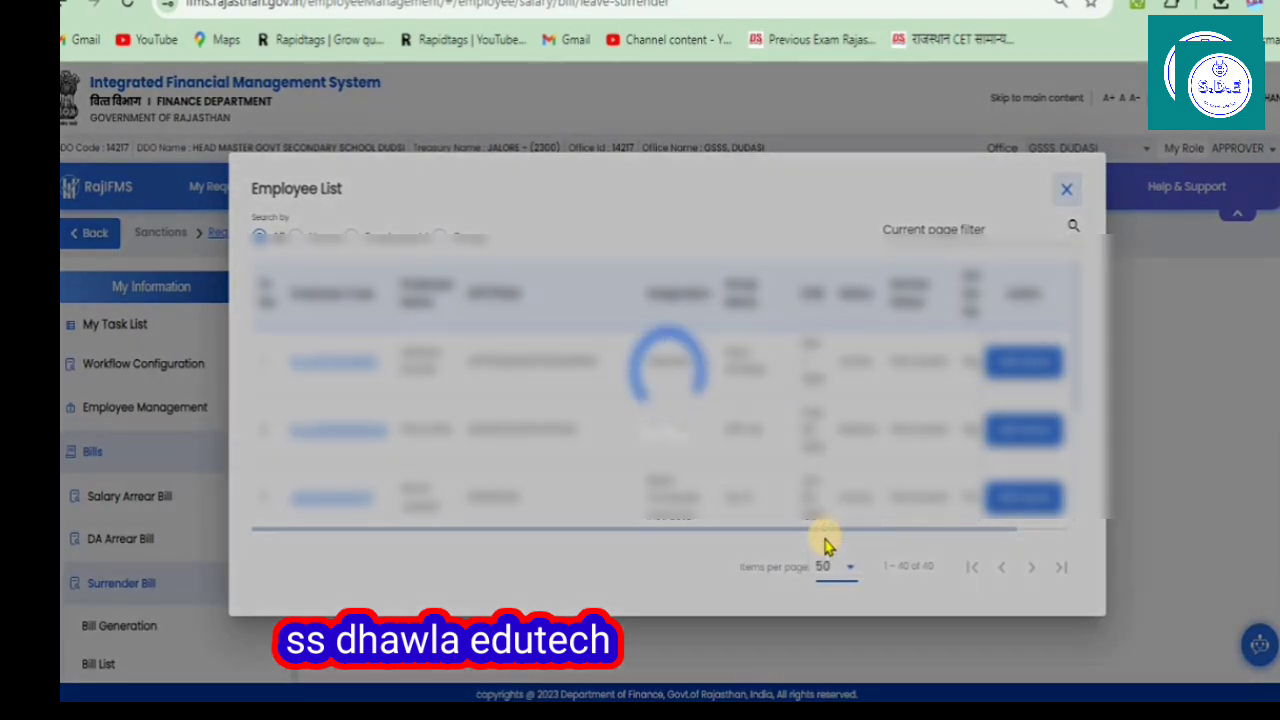
Find the required employee further down the employee list and open that employee's surrender leave form
{"action": "scroll", "coordinate": [943, 402], "scroll_direction": "down", "scroll_amount": 1}
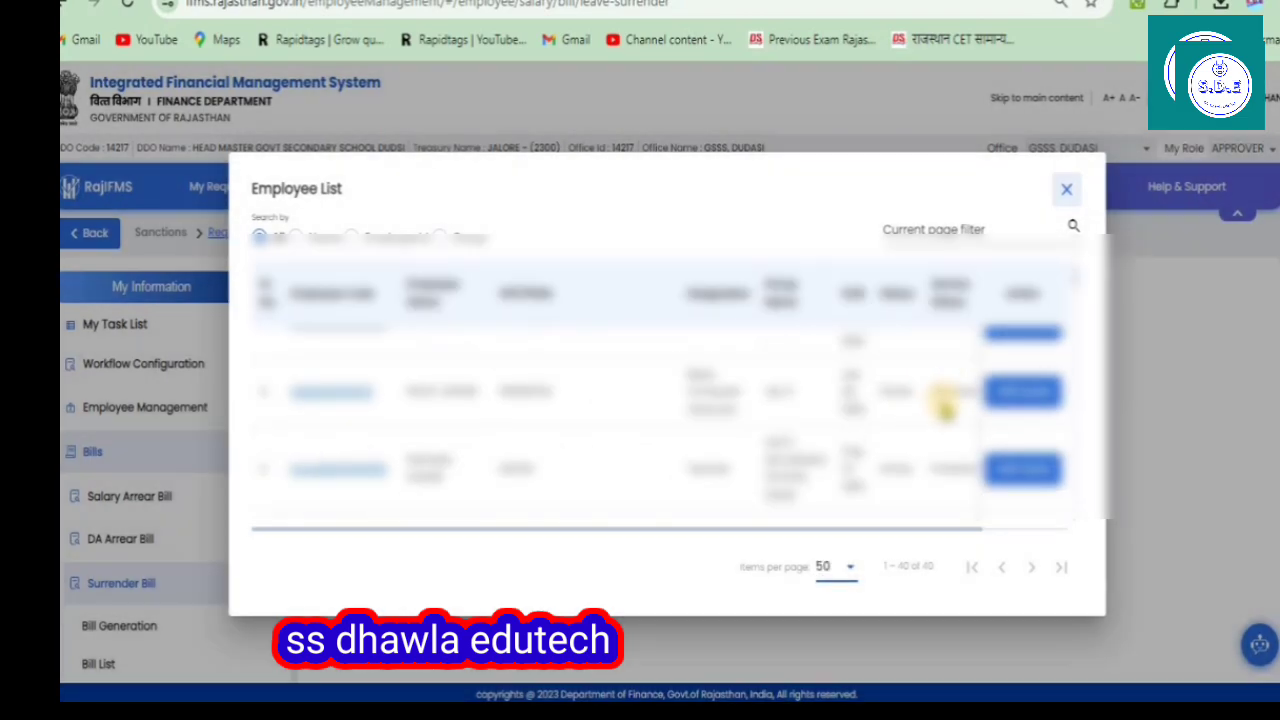
{"action": "scroll", "coordinate": [943, 400], "scroll_direction": "down", "scroll_amount": 2}
{"action": "scroll", "coordinate": [943, 405], "scroll_direction": "down", "scroll_amount": 1}
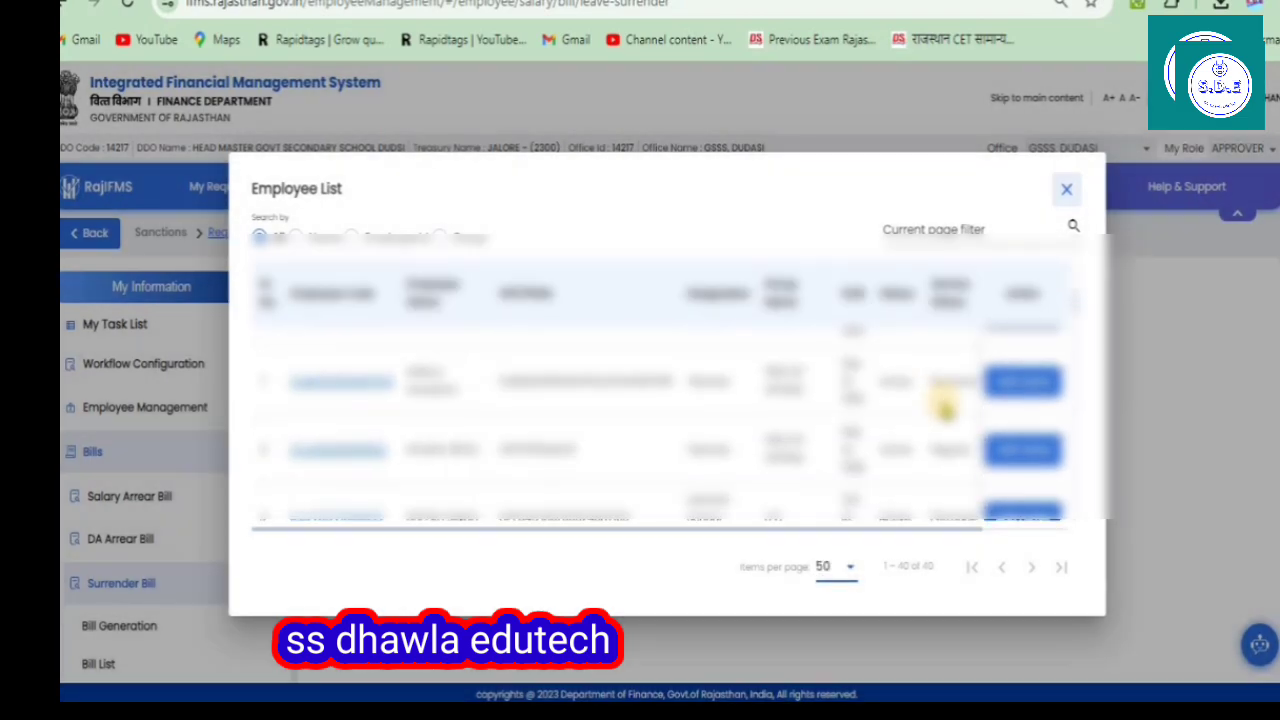
{"action": "scroll", "coordinate": [943, 402], "scroll_direction": "down", "scroll_amount": 1}
{"action": "scroll", "coordinate": [943, 402], "scroll_direction": "down", "scroll_amount": 1}
{"action": "scroll", "coordinate": [943, 402], "scroll_direction": "down", "scroll_amount": 1}
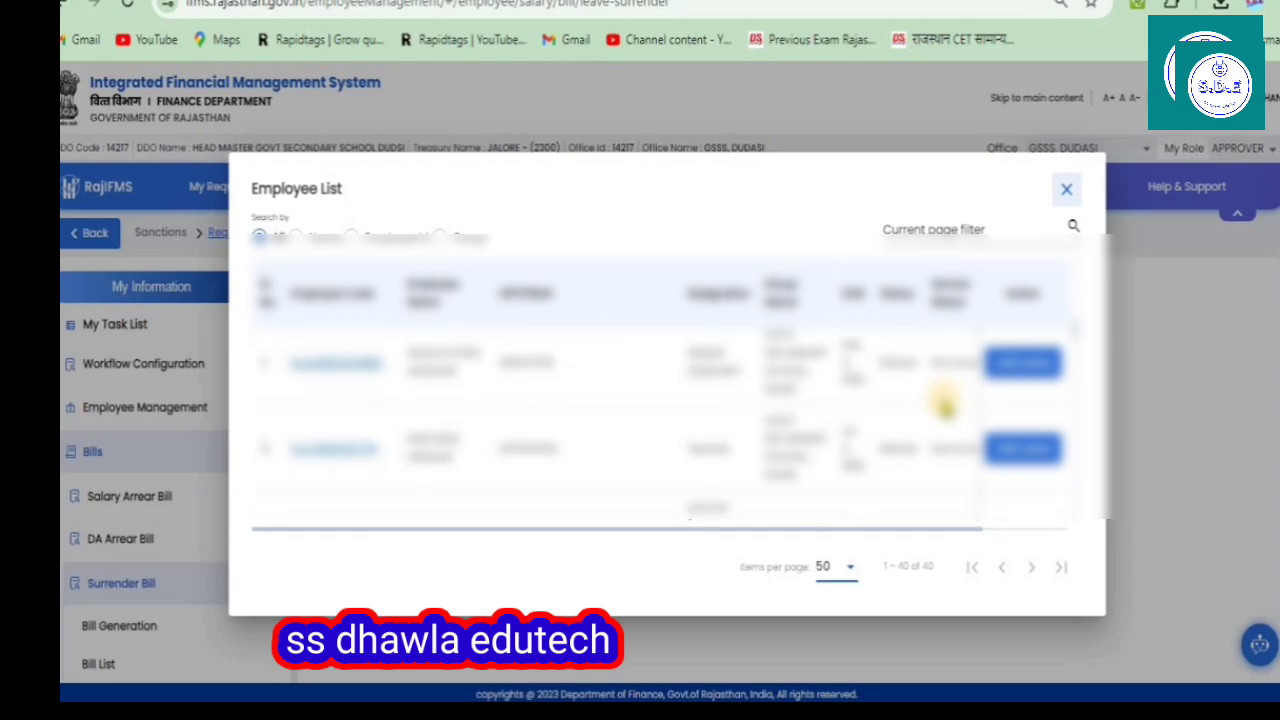
{"action": "scroll", "coordinate": [943, 402], "scroll_direction": "down", "scroll_amount": 1}
{"action": "scroll", "coordinate": [943, 403], "scroll_direction": "down", "scroll_amount": 1}
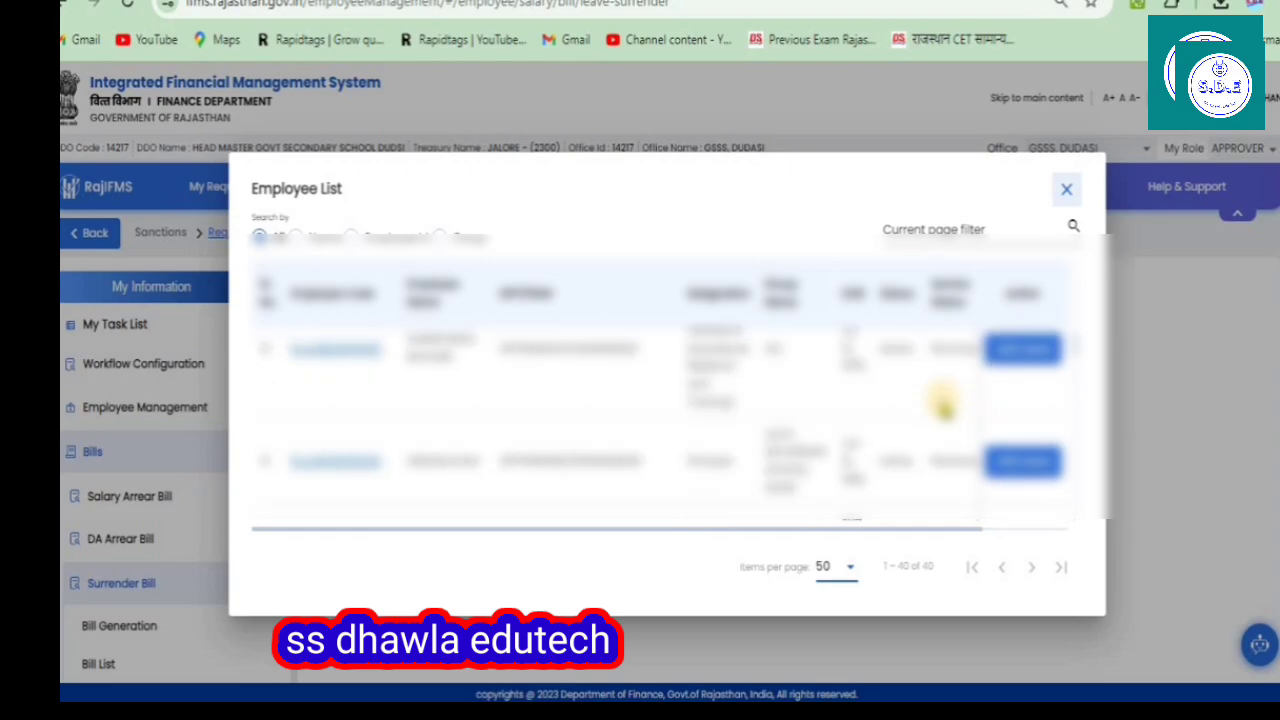
{"action": "left_click", "coordinate": [1016, 352]}
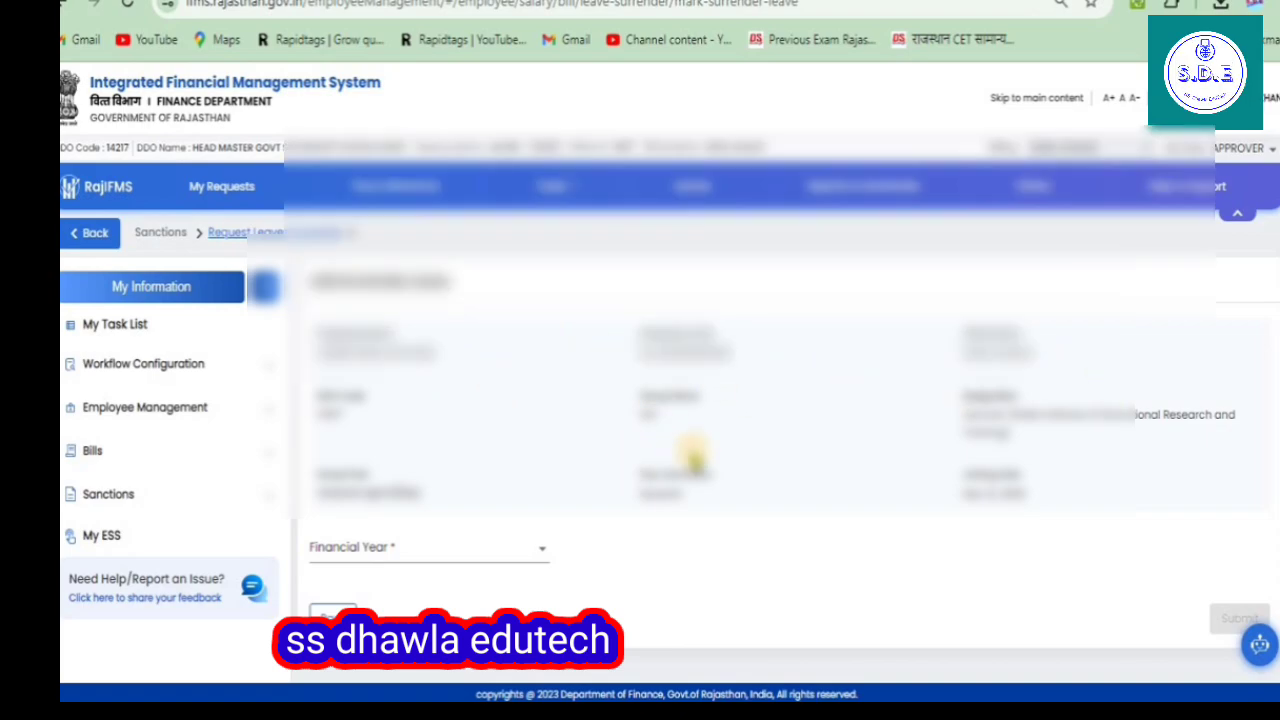
Set the financial year of the surrender leave request to 2024-25
{"action": "scroll", "coordinate": [996, 507], "scroll_direction": "down", "scroll_amount": 1}
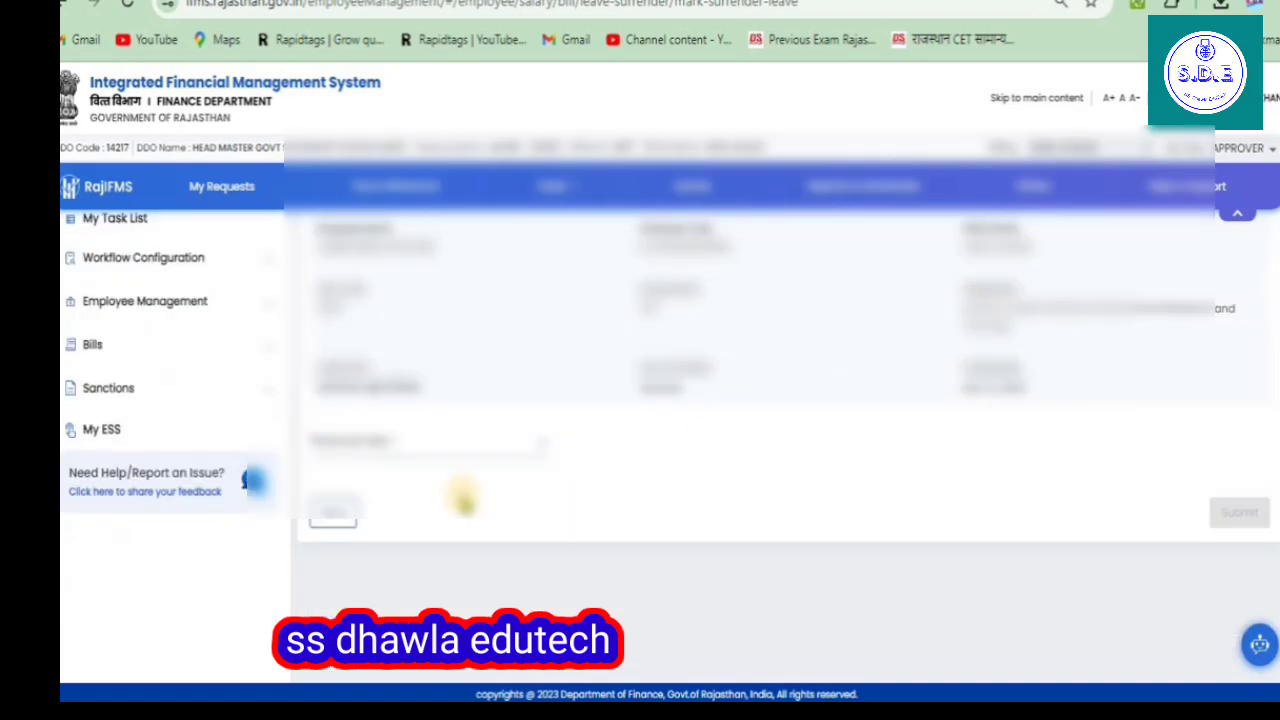
{"action": "left_click", "coordinate": [380, 445]}
{"action": "left_click", "coordinate": [355, 480]}
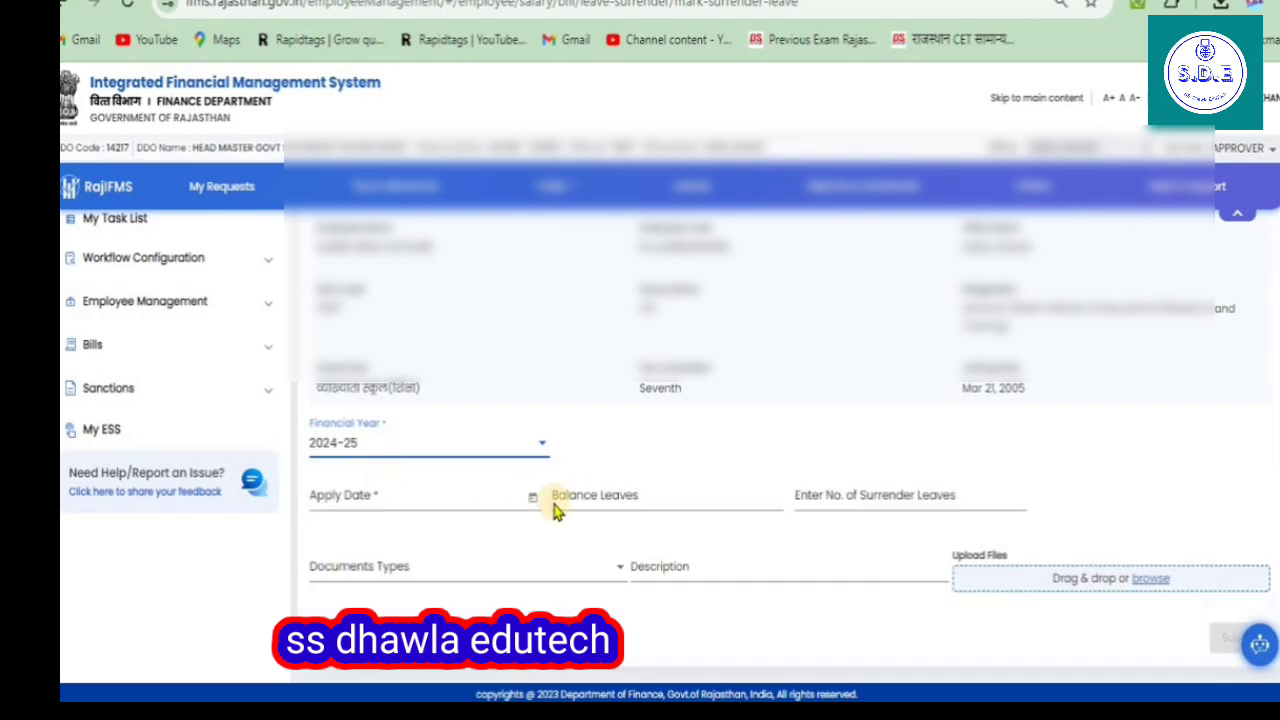
{"action": "scroll", "coordinate": [590, 506], "scroll_direction": "down", "scroll_amount": 1}
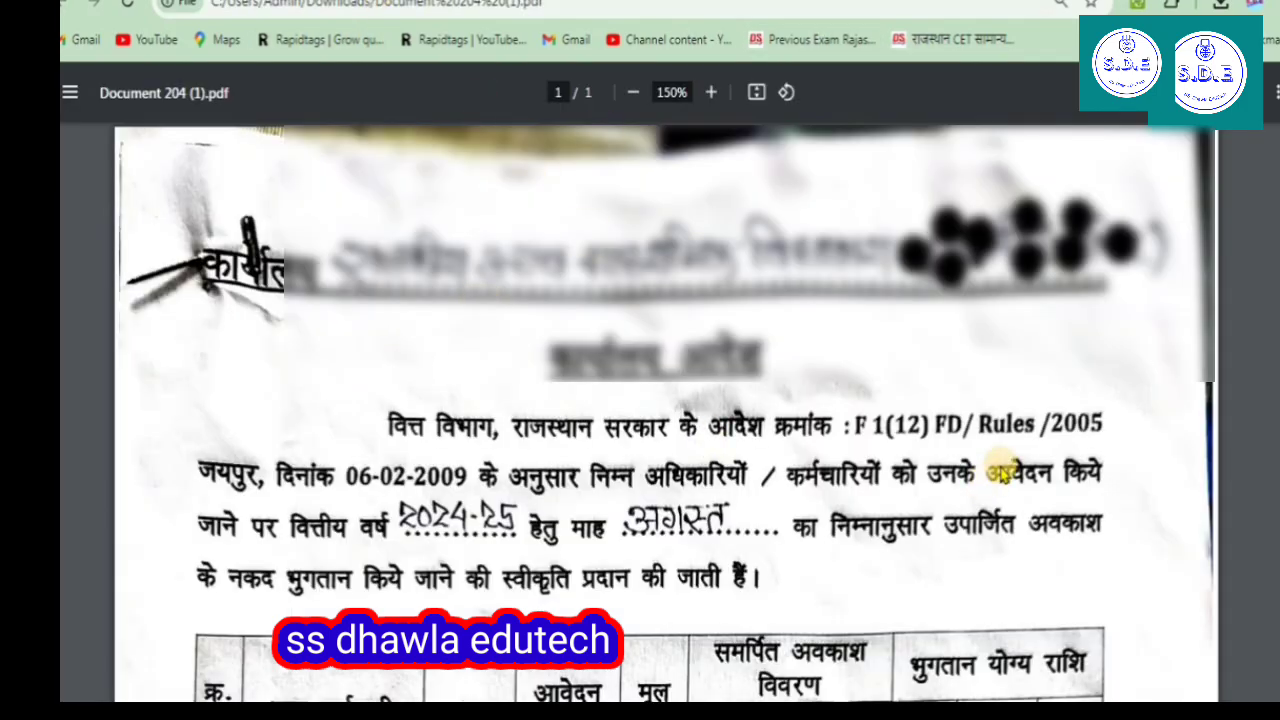
Consult the office order in Document 204 (1).pdf and set the request's apply date to 24/8/2024
{"action": "scroll", "coordinate": [1003, 470], "scroll_direction": "down", "scroll_amount": 1}
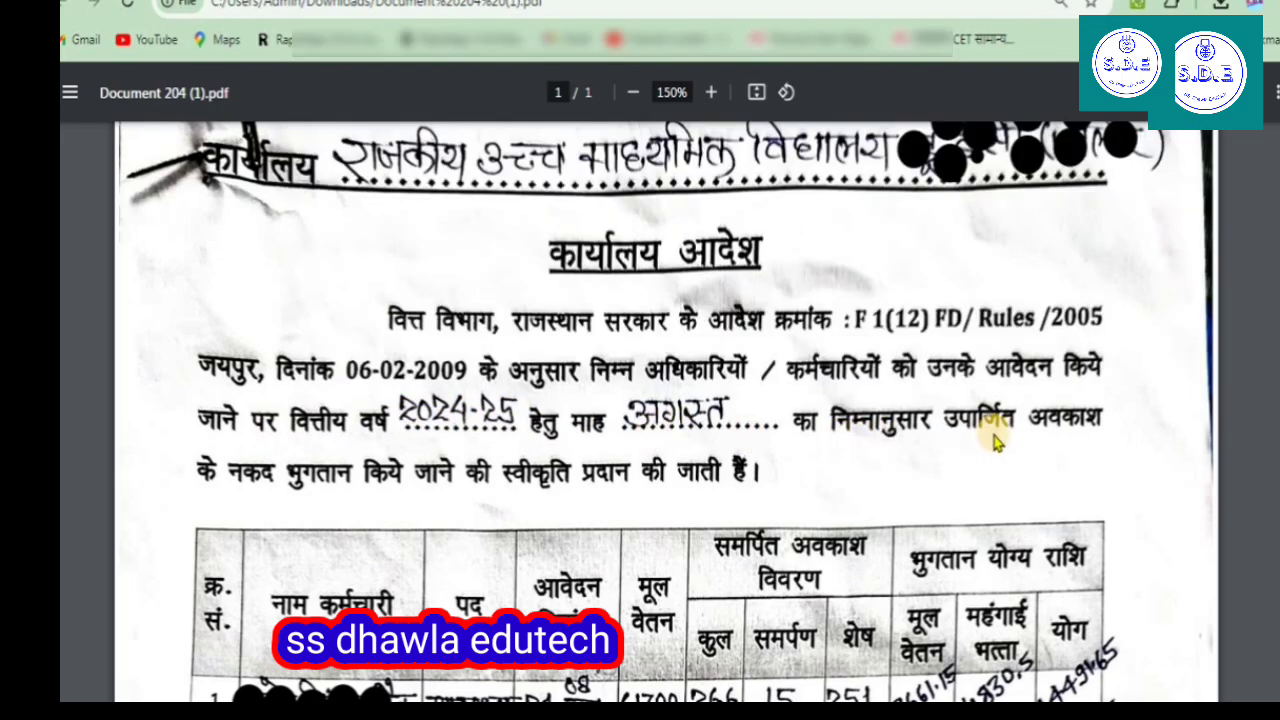
{"action": "scroll", "coordinate": [1000, 430], "scroll_direction": "down", "scroll_amount": 1}
{"action": "scroll", "coordinate": [525, 405], "scroll_direction": "down", "scroll_amount": 1}
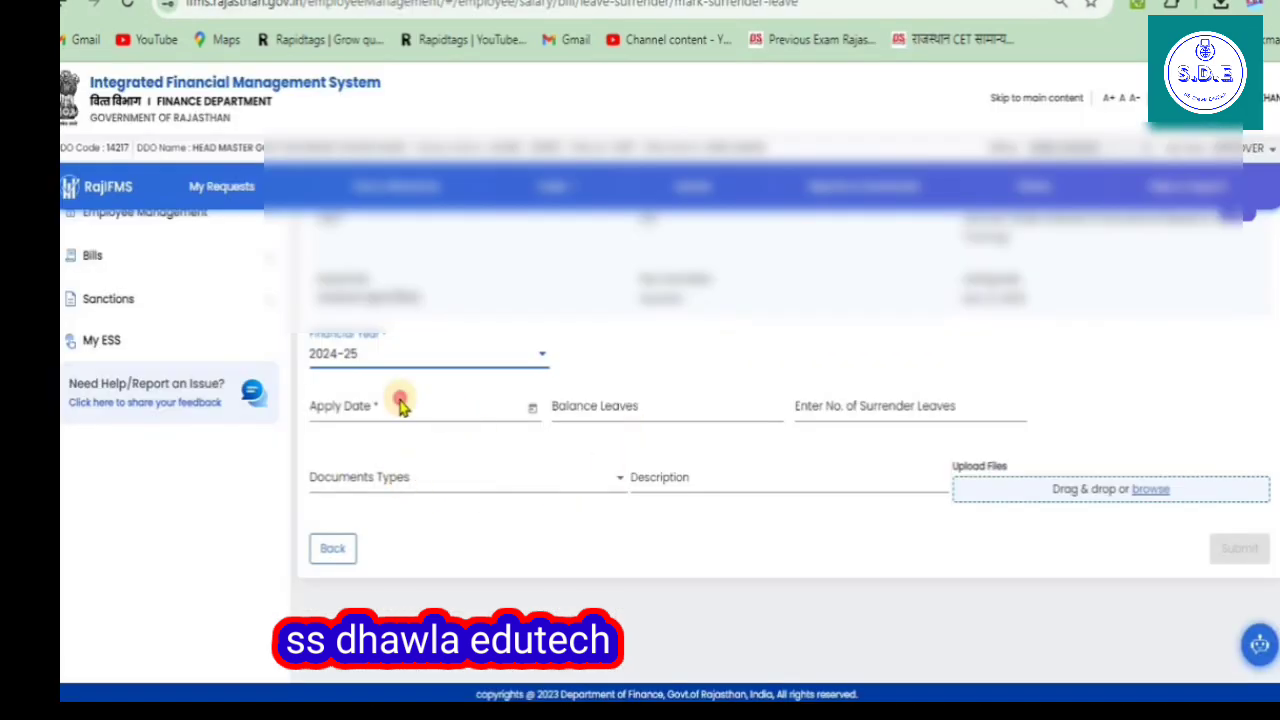
{"action": "left_click", "coordinate": [400, 403]}
{"action": "left_click", "coordinate": [508, 294]}
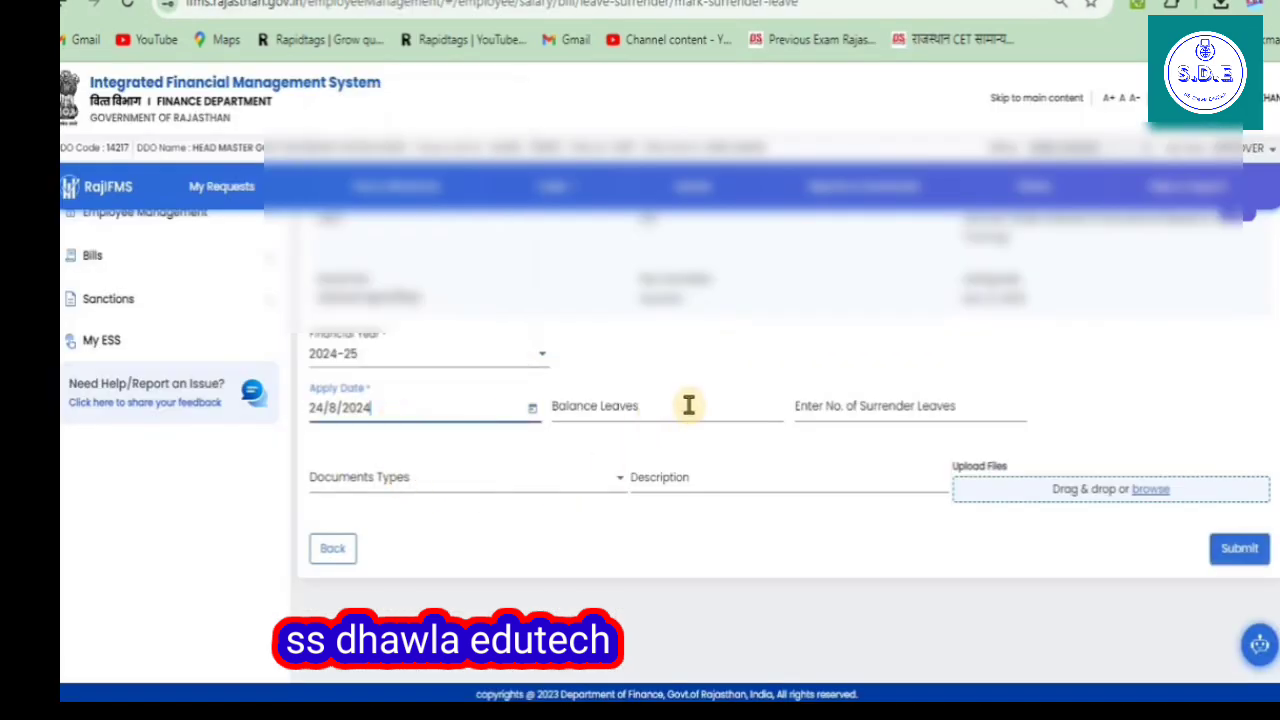
Check the leave figures in the office order and enter 266 balance leaves and 15 surrender leaves
{"action": "left_click", "coordinate": [631, 409]}
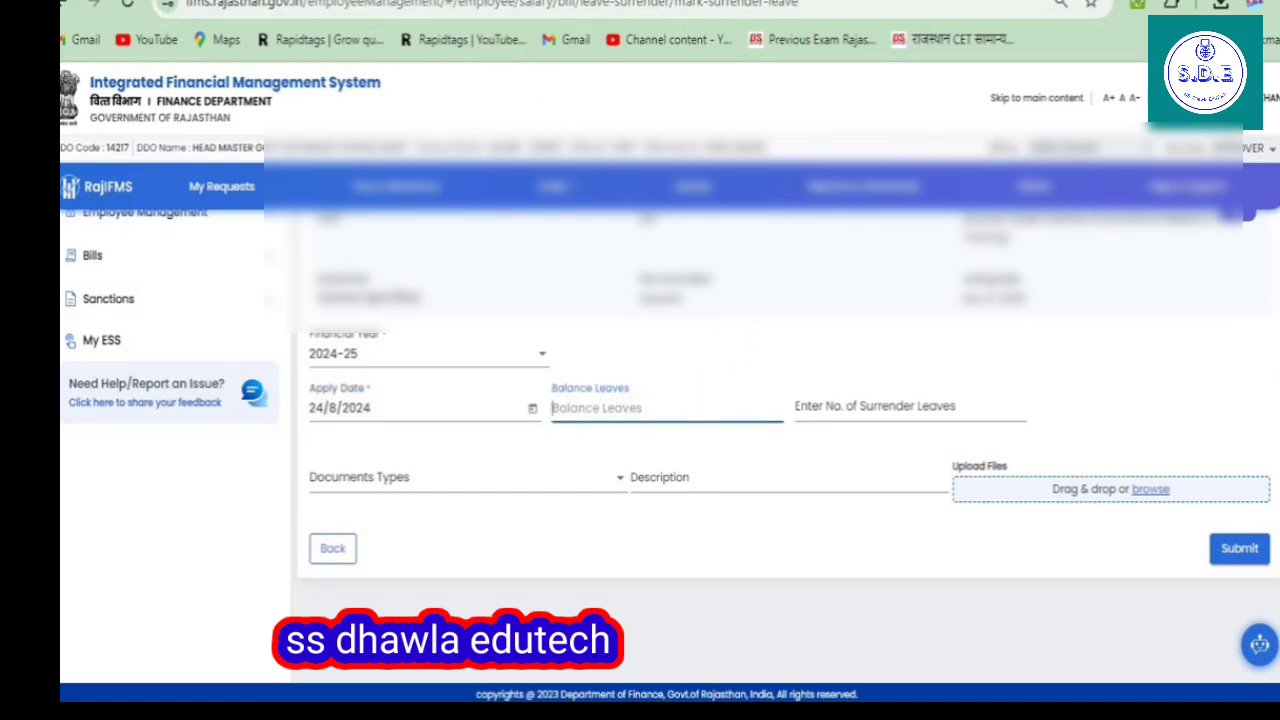
{"action": "left_click", "coordinate": [510, 1]}
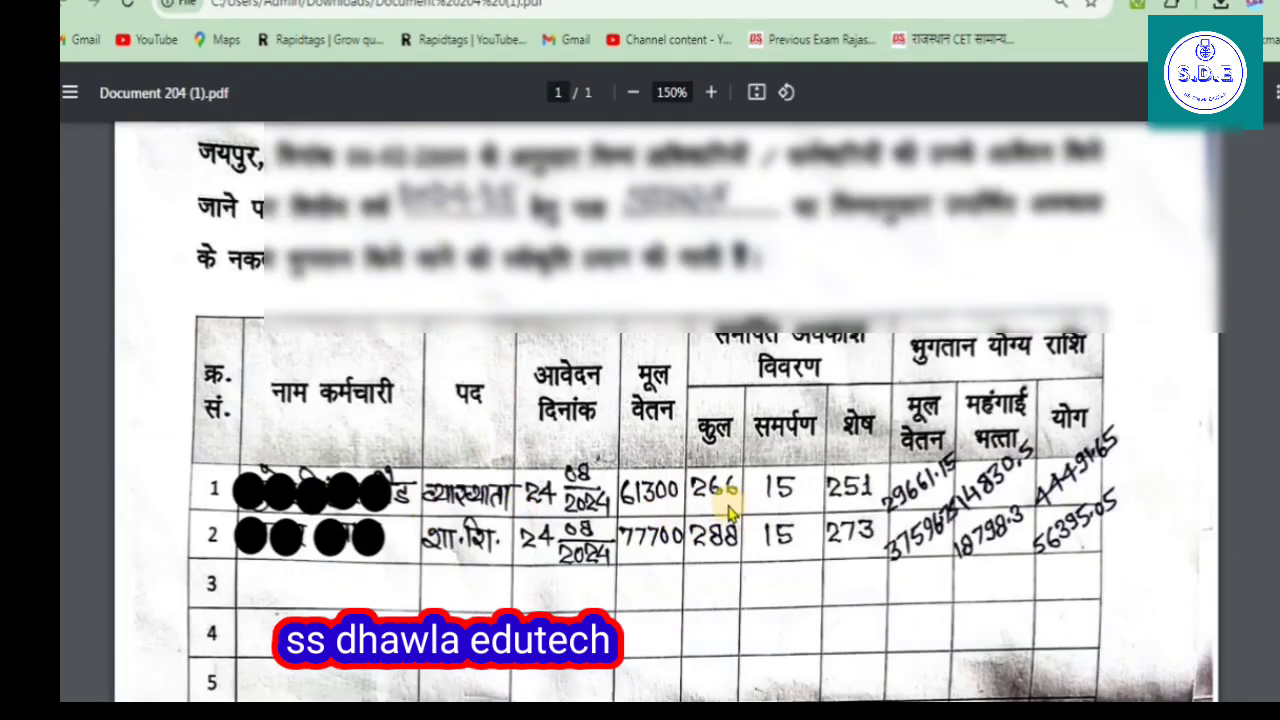
{"action": "left_click", "coordinate": [550, 1]}
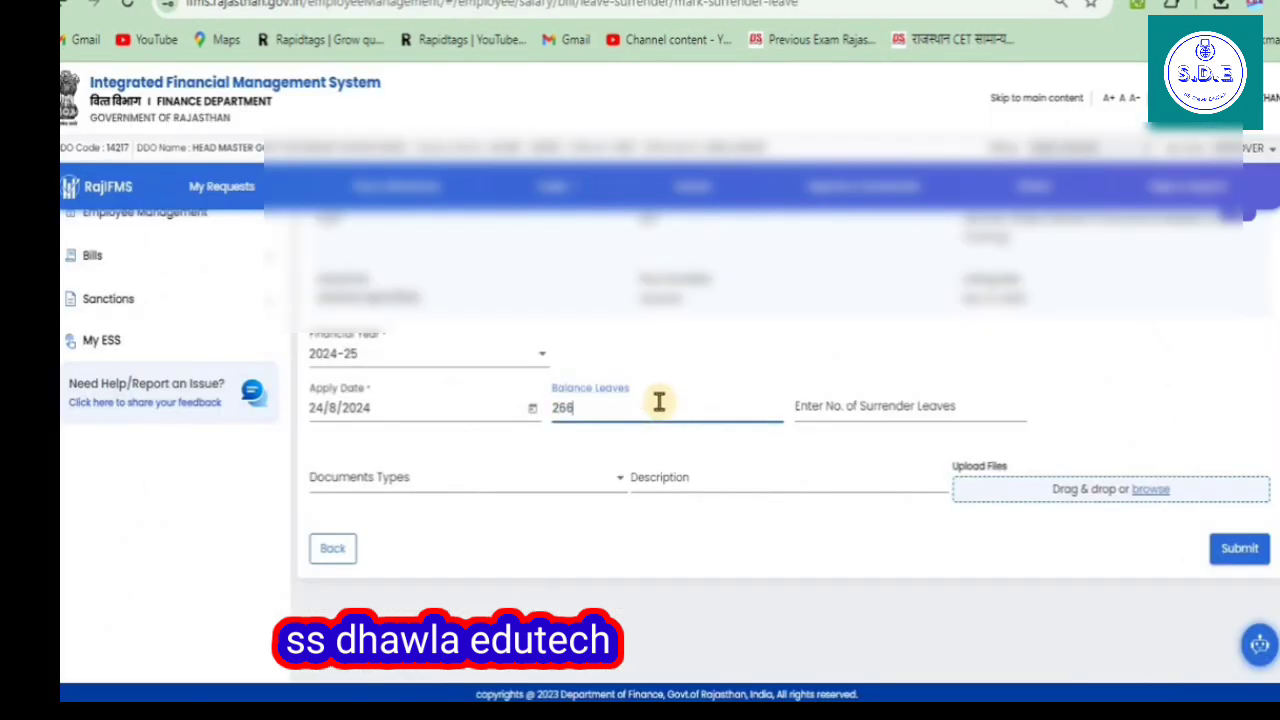
{"action": "left_click", "coordinate": [822, 413]}
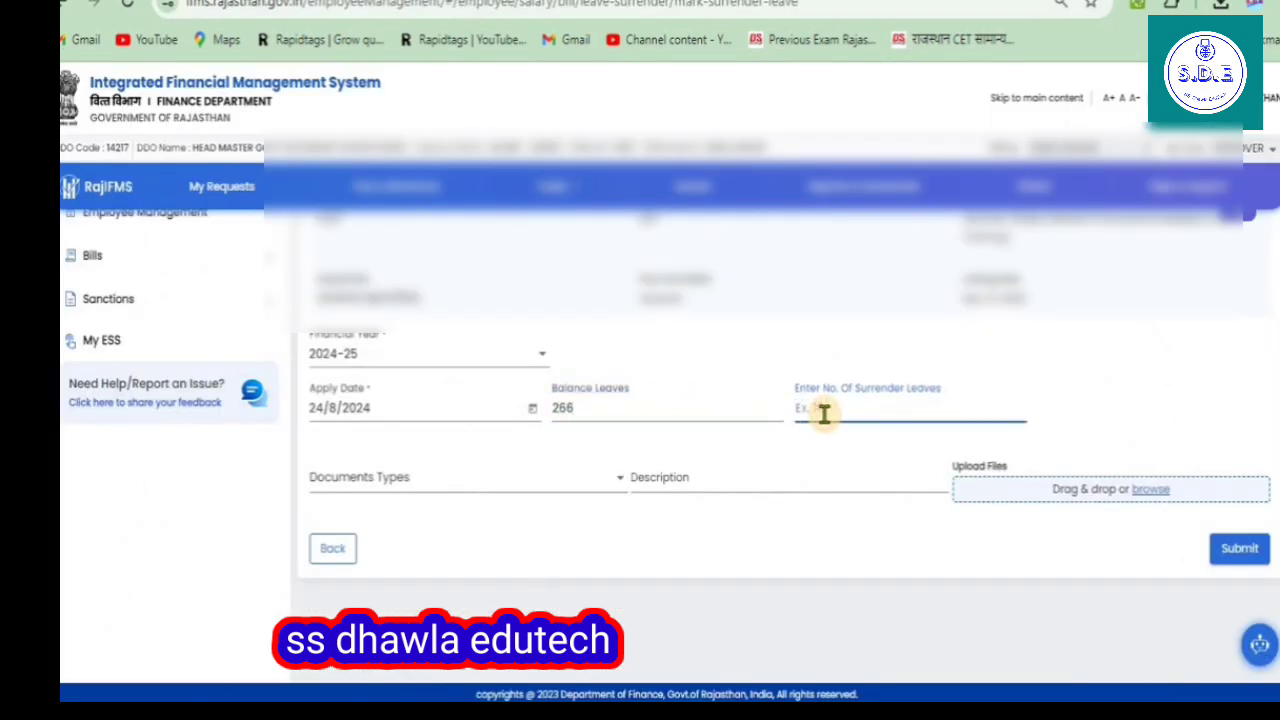
Attach surrender order रियल.pdf as a Leave Surrender Sanction document with the description "sanction" and open its preview
{"action": "left_click", "coordinate": [338, 486]}
{"action": "left_click", "coordinate": [364, 510]}
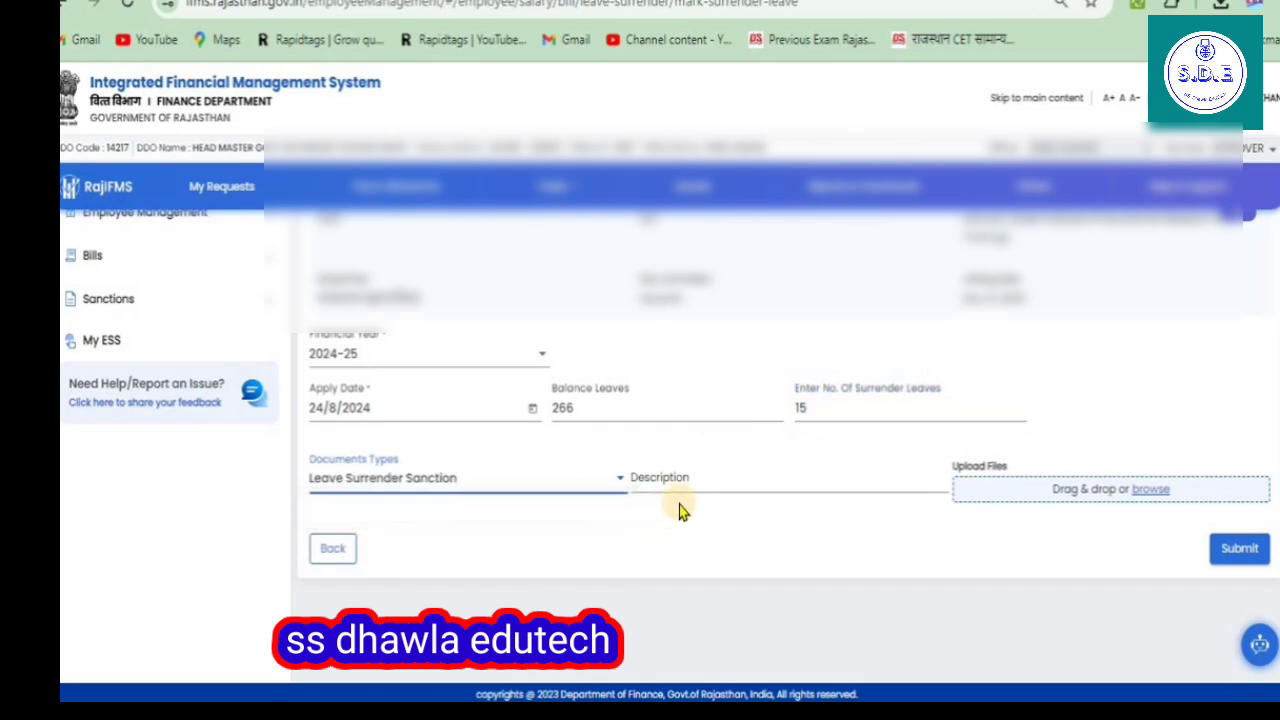
{"action": "left_click", "coordinate": [685, 478]}
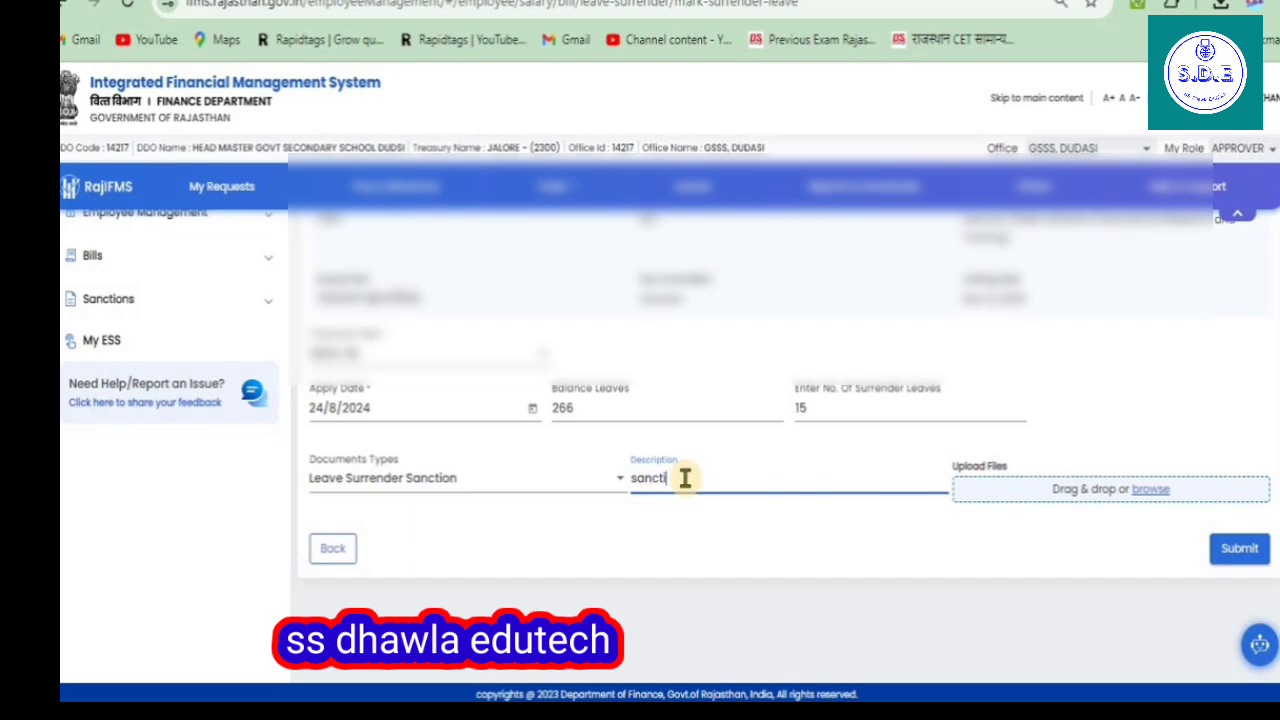
{"action": "left_click", "coordinate": [1158, 500]}
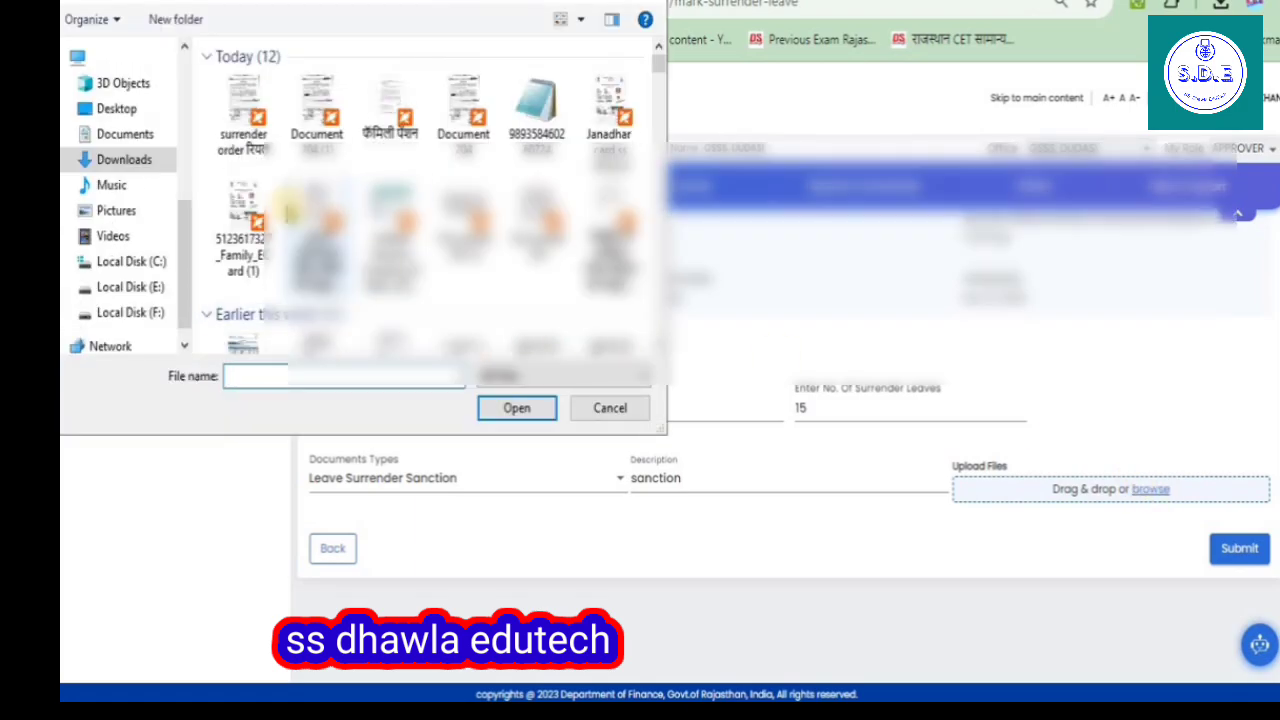
{"action": "left_click", "coordinate": [248, 128]}
{"action": "left_click", "coordinate": [517, 408]}
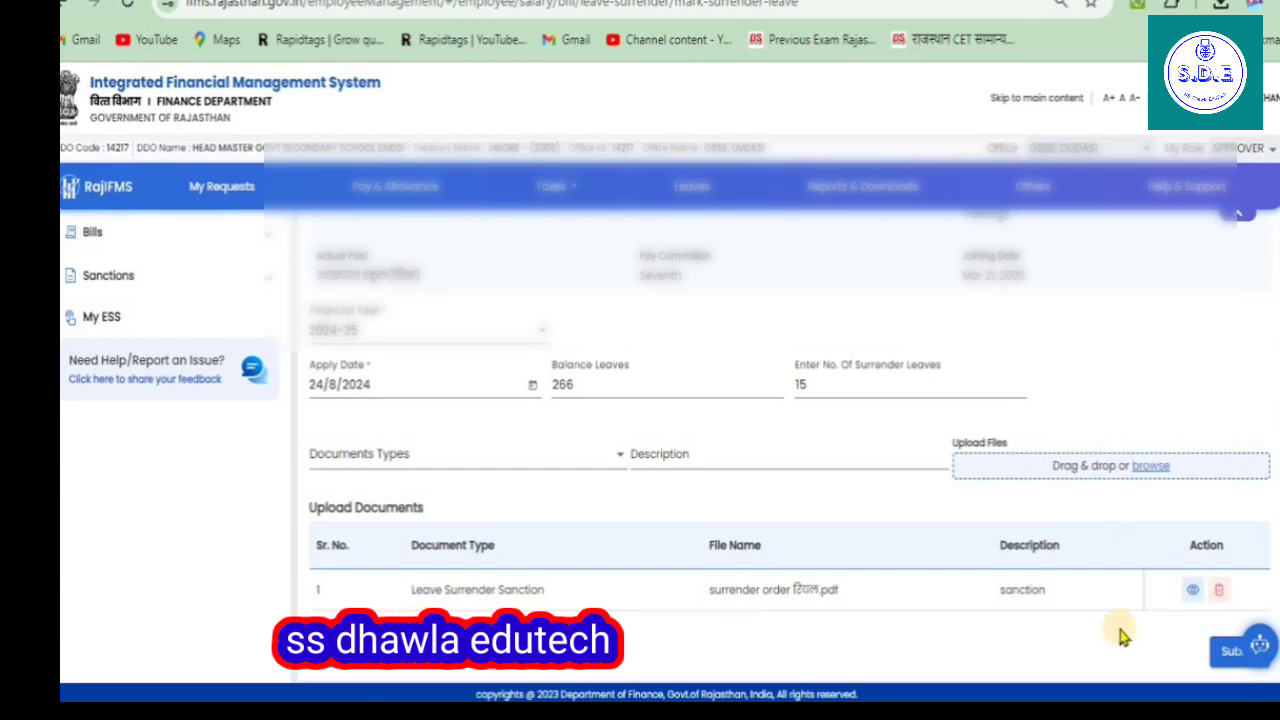
{"action": "left_click", "coordinate": [1192, 591]}
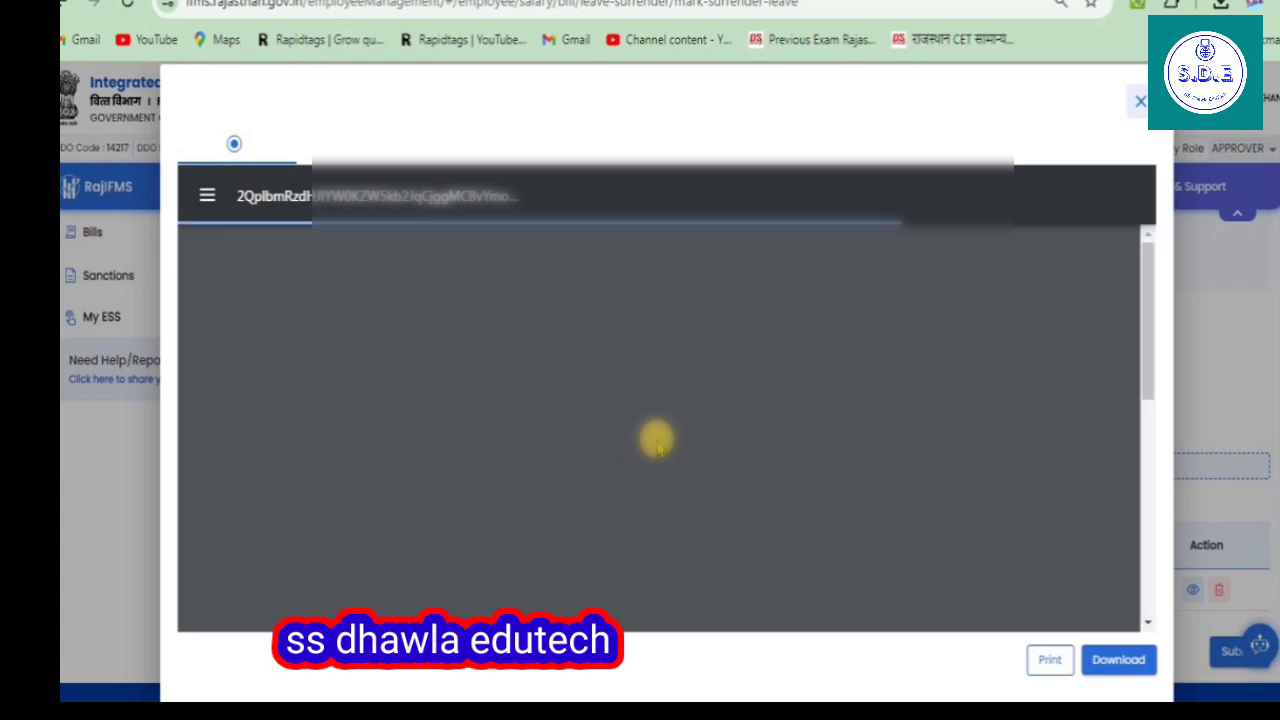
Review the attached sanction order in the preview, then submit the surrender leave request for approval and acknowledge the submission
{"action": "scroll", "coordinate": [714, 423], "scroll_direction": "down", "scroll_amount": 5}
{"action": "scroll", "coordinate": [903, 543], "scroll_direction": "up", "scroll_amount": 5}
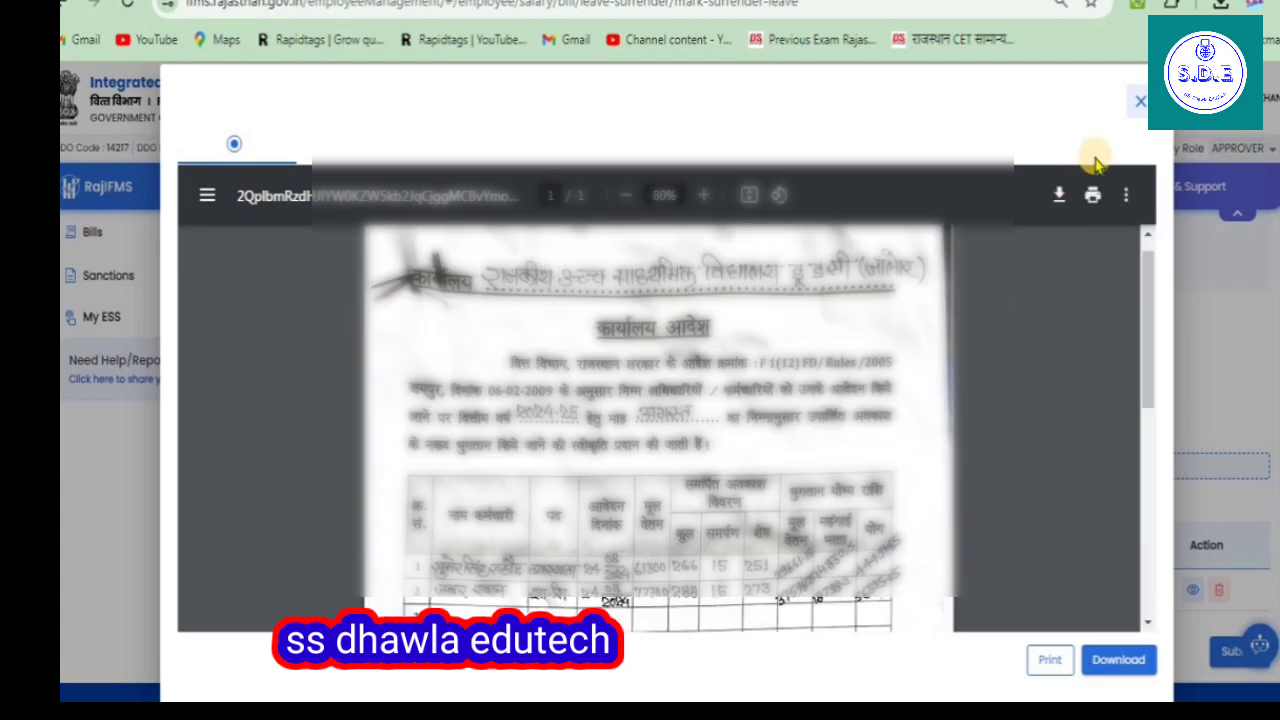
{"action": "left_click", "coordinate": [1139, 101]}
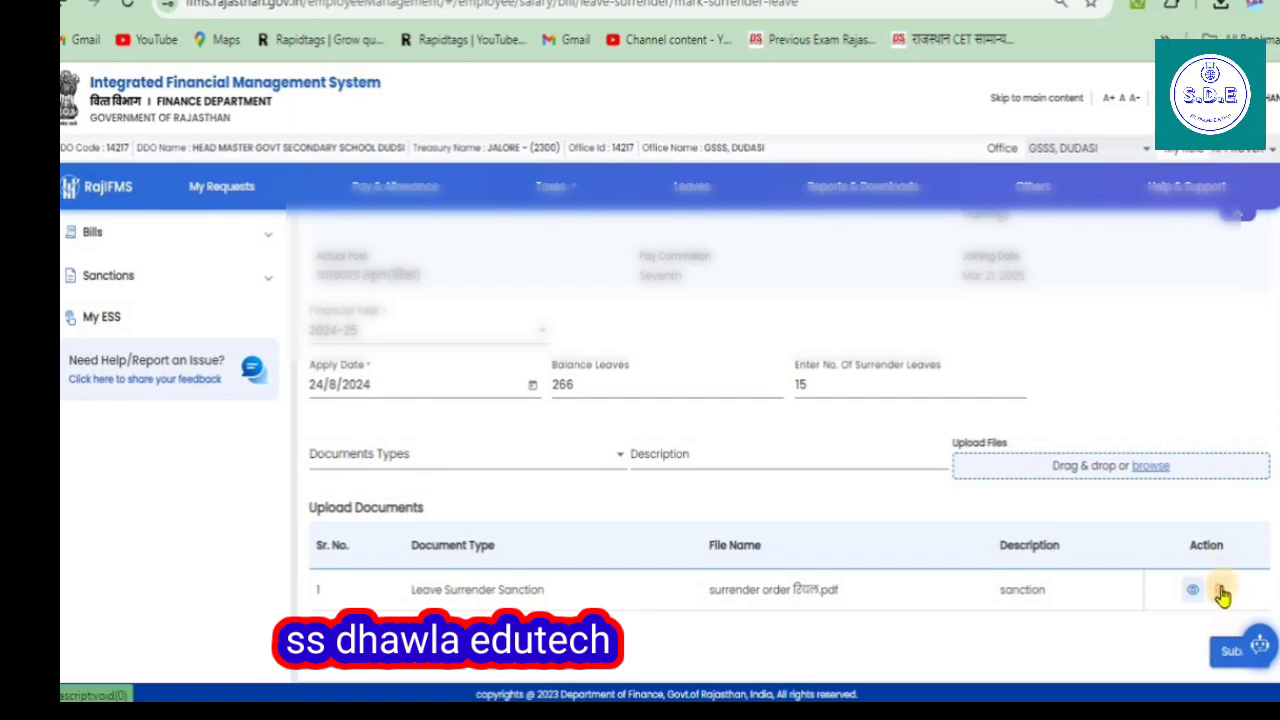
{"action": "left_click", "coordinate": [1226, 660]}
{"action": "left_click", "coordinate": [697, 490]}
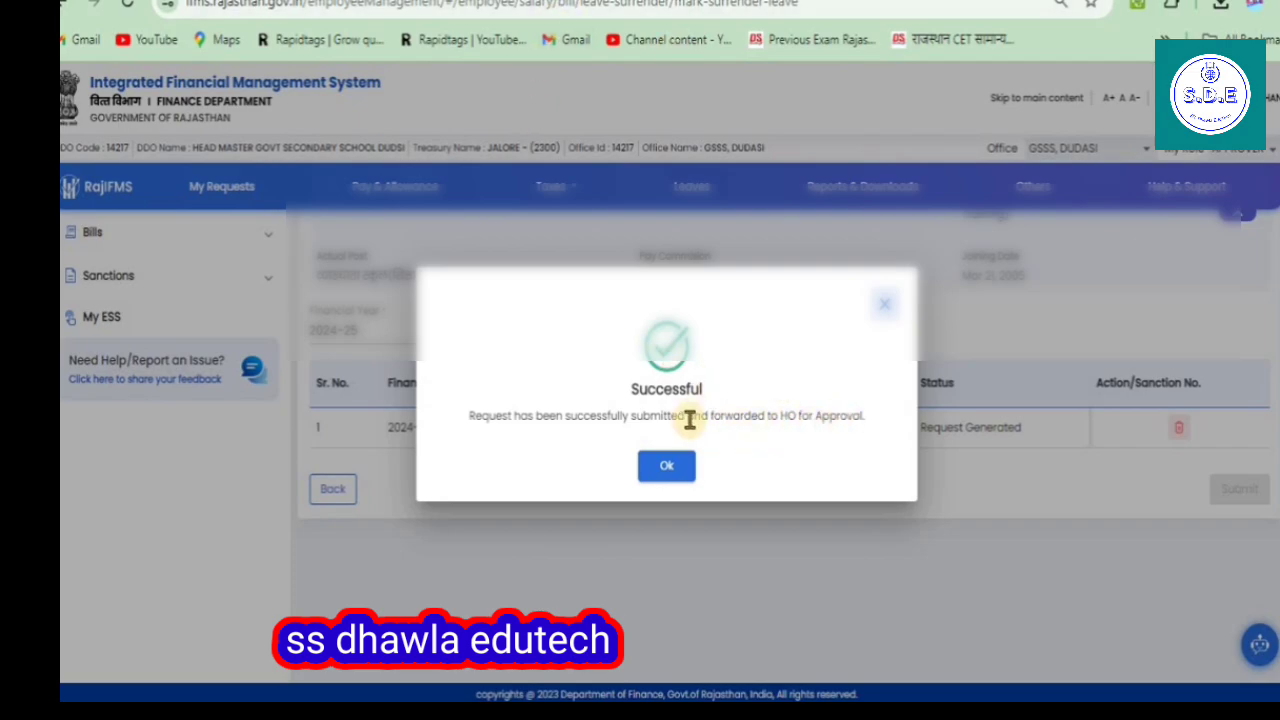
{"action": "left_click", "coordinate": [672, 466]}
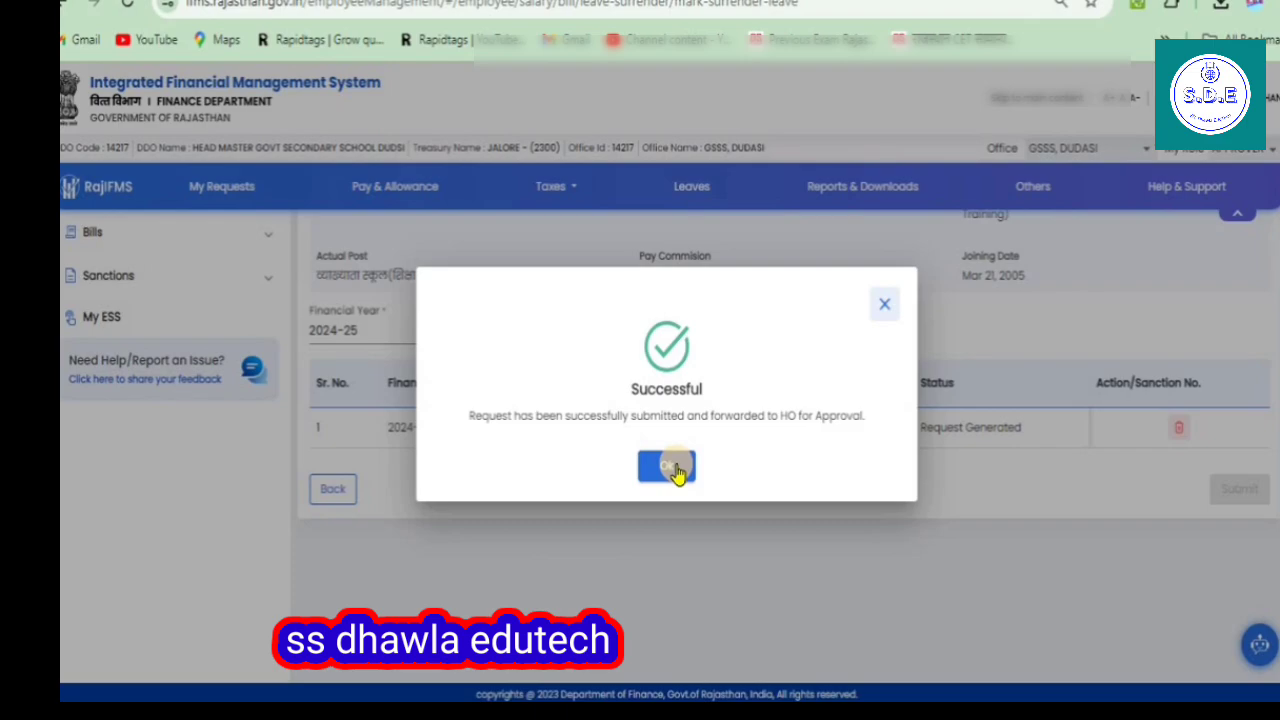
{"action": "left_click", "coordinate": [672, 467]}
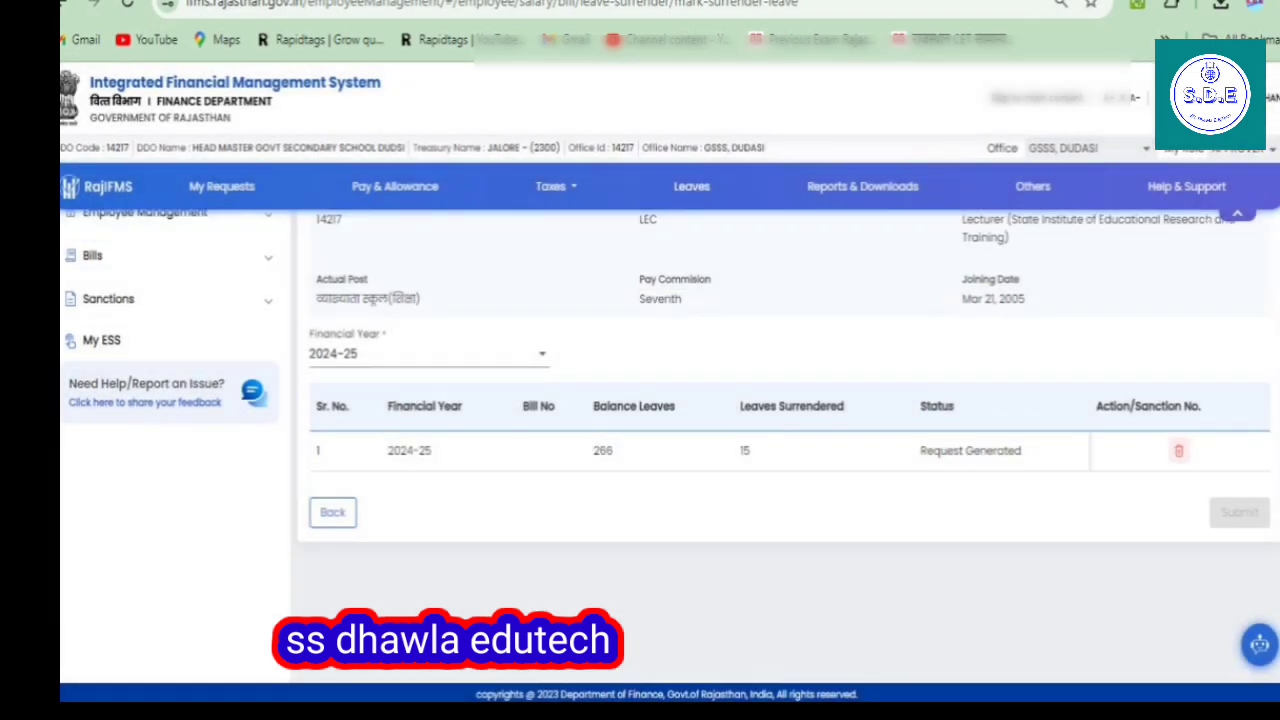
Change the desk and role to the HO role of Desk 1 (GSSS, Dudasi) in the Workspace
{"action": "left_click", "coordinate": [1238, 98]}
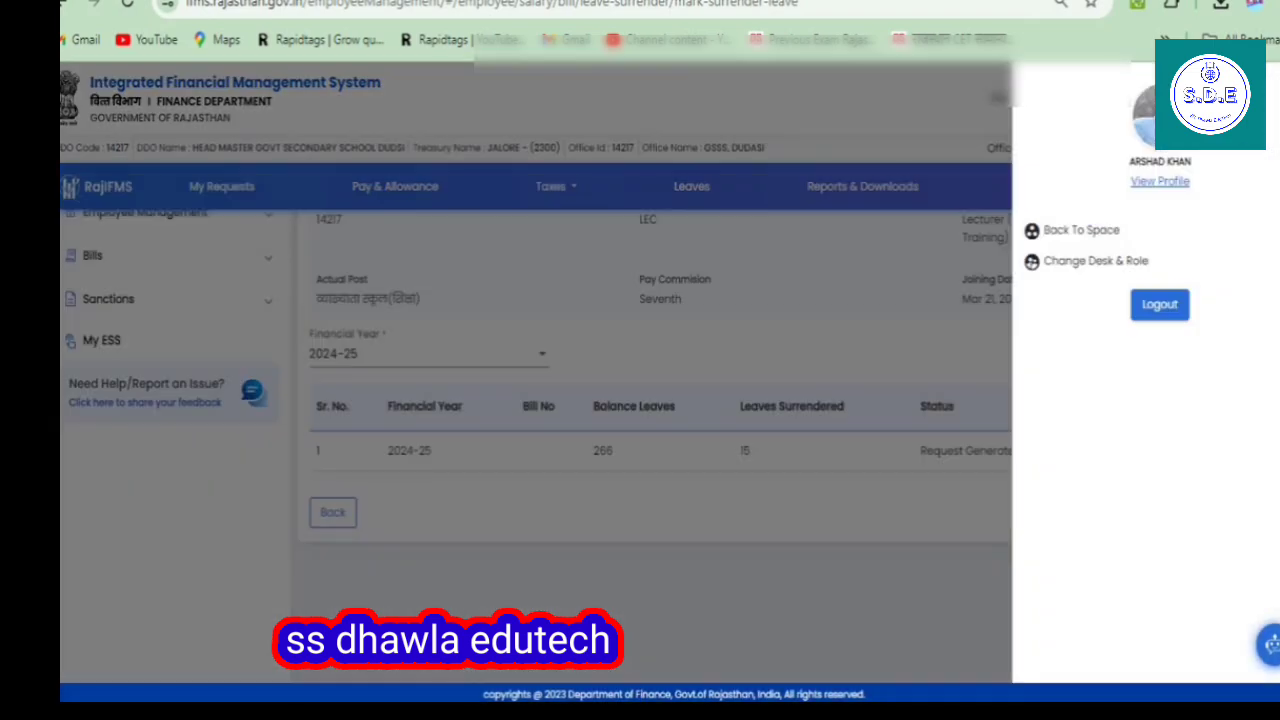
{"action": "left_click", "coordinate": [1090, 262]}
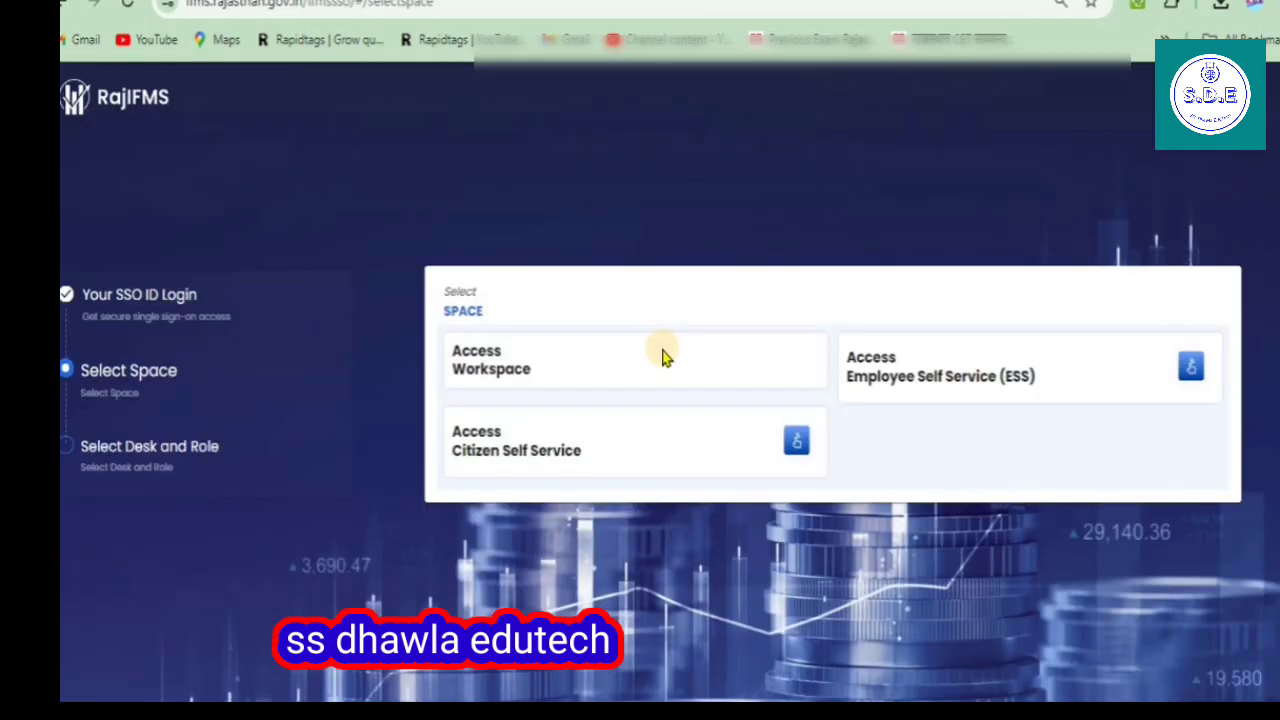
{"action": "left_click", "coordinate": [617, 360]}
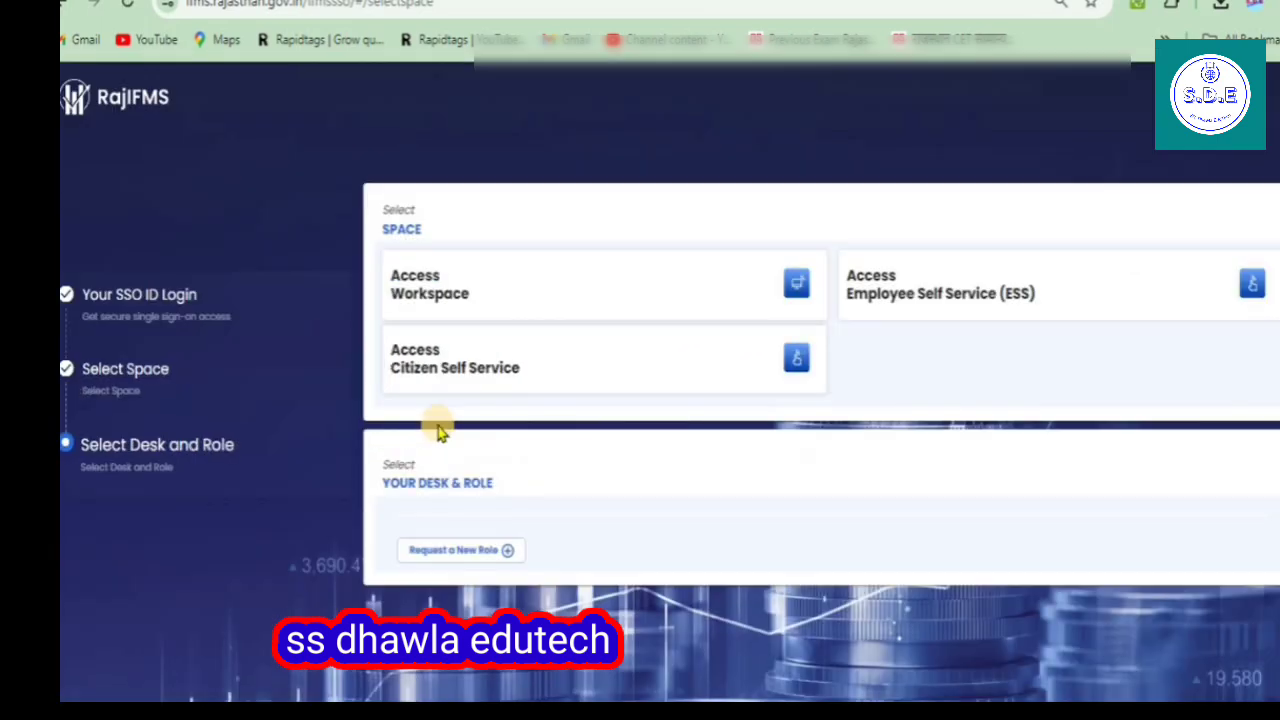
{"action": "left_click", "coordinate": [474, 557]}
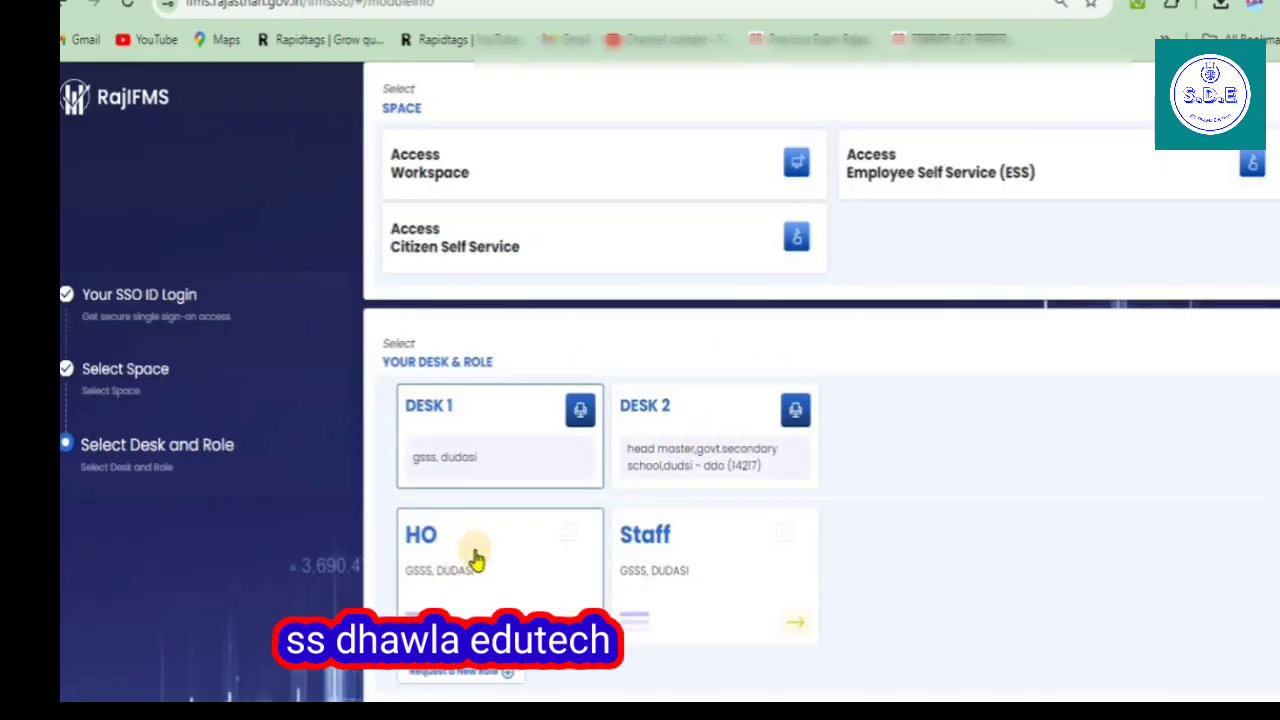
{"action": "left_click", "coordinate": [480, 522]}
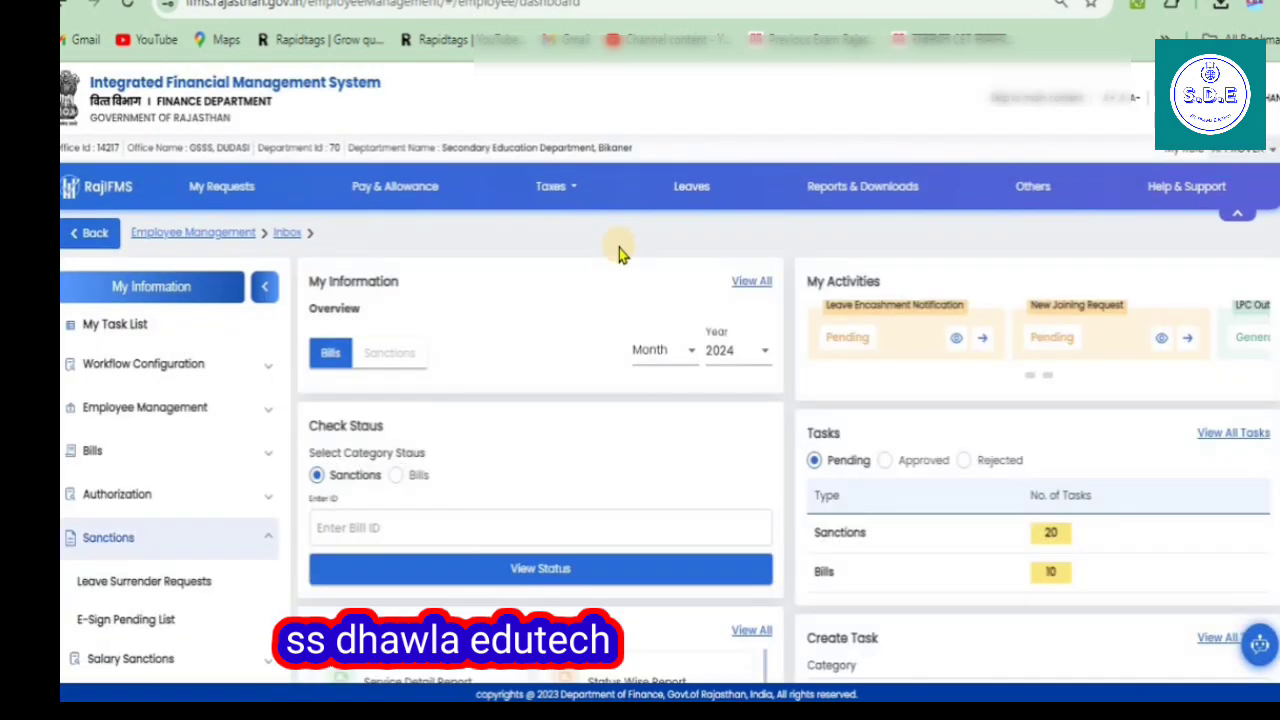
Open the Leave Surrender Requests list under Sanctions
{"action": "scroll", "coordinate": [135, 460], "scroll_direction": "down", "scroll_amount": 1}
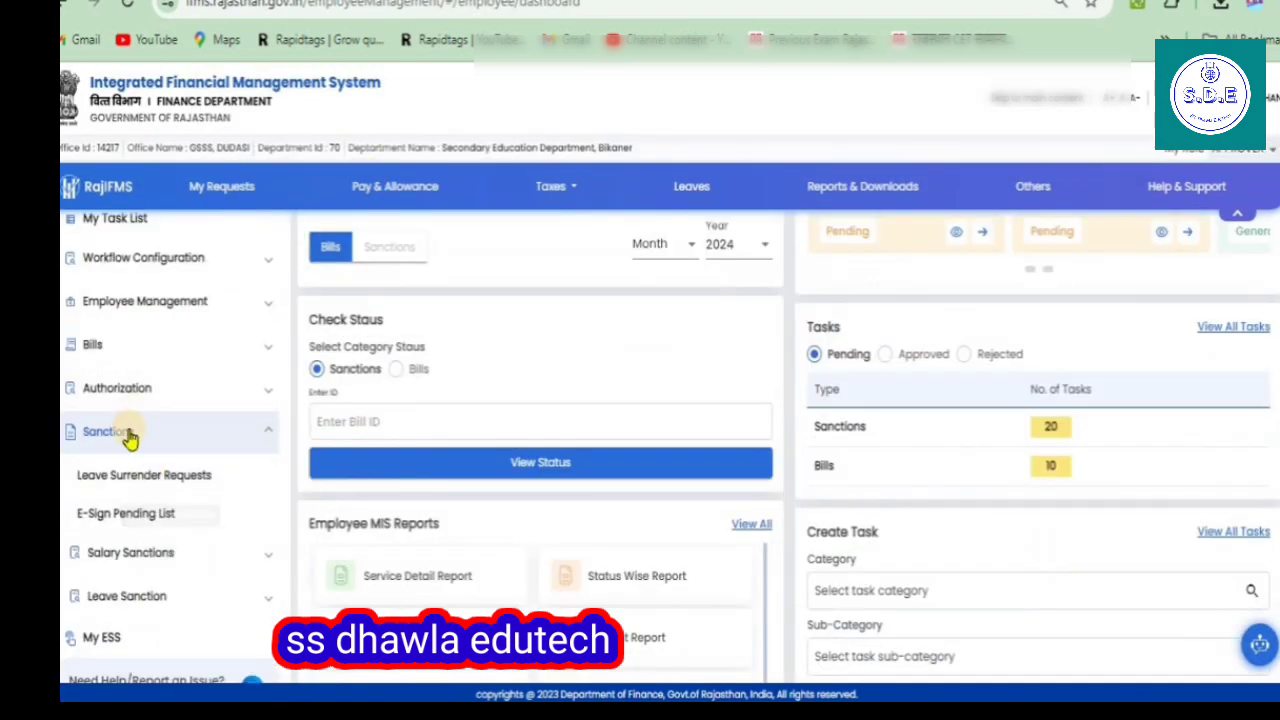
{"action": "left_click", "coordinate": [128, 434]}
{"action": "left_click", "coordinate": [126, 430]}
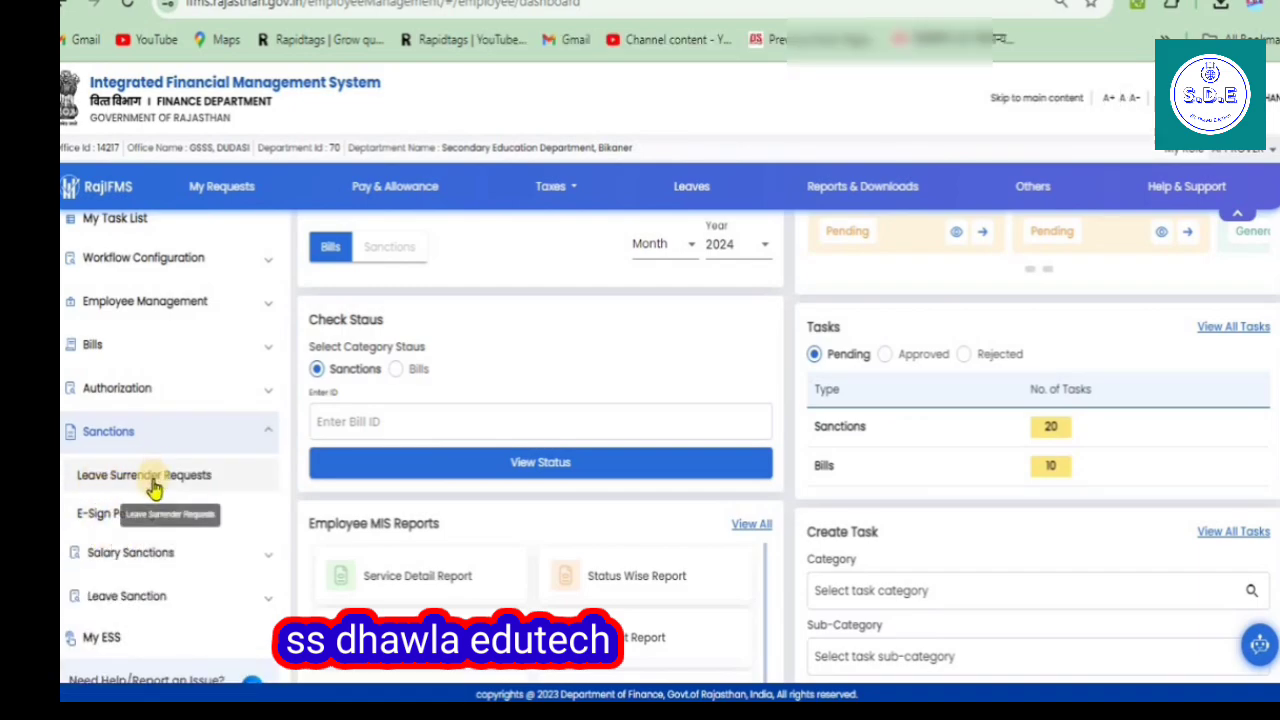
{"action": "left_click", "coordinate": [153, 485]}
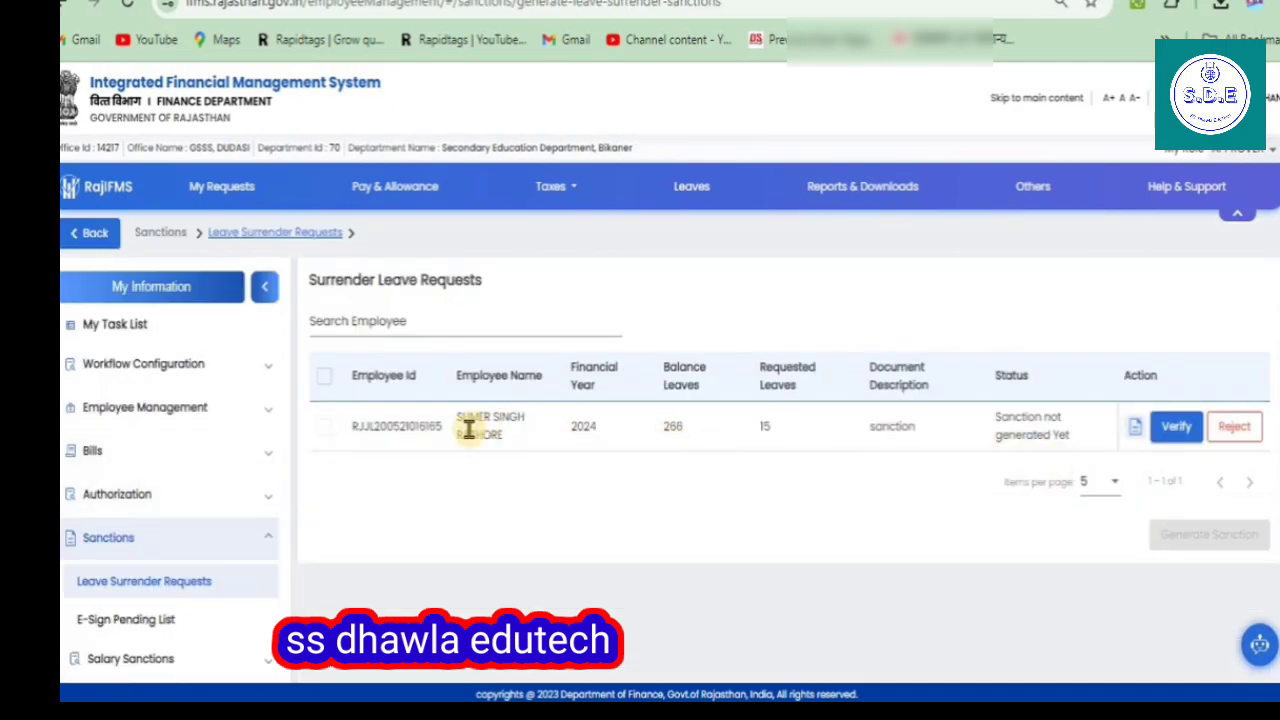
Mark the employee's surrender leave request for selection and view its attached sanction document
{"action": "left_click", "coordinate": [325, 377]}
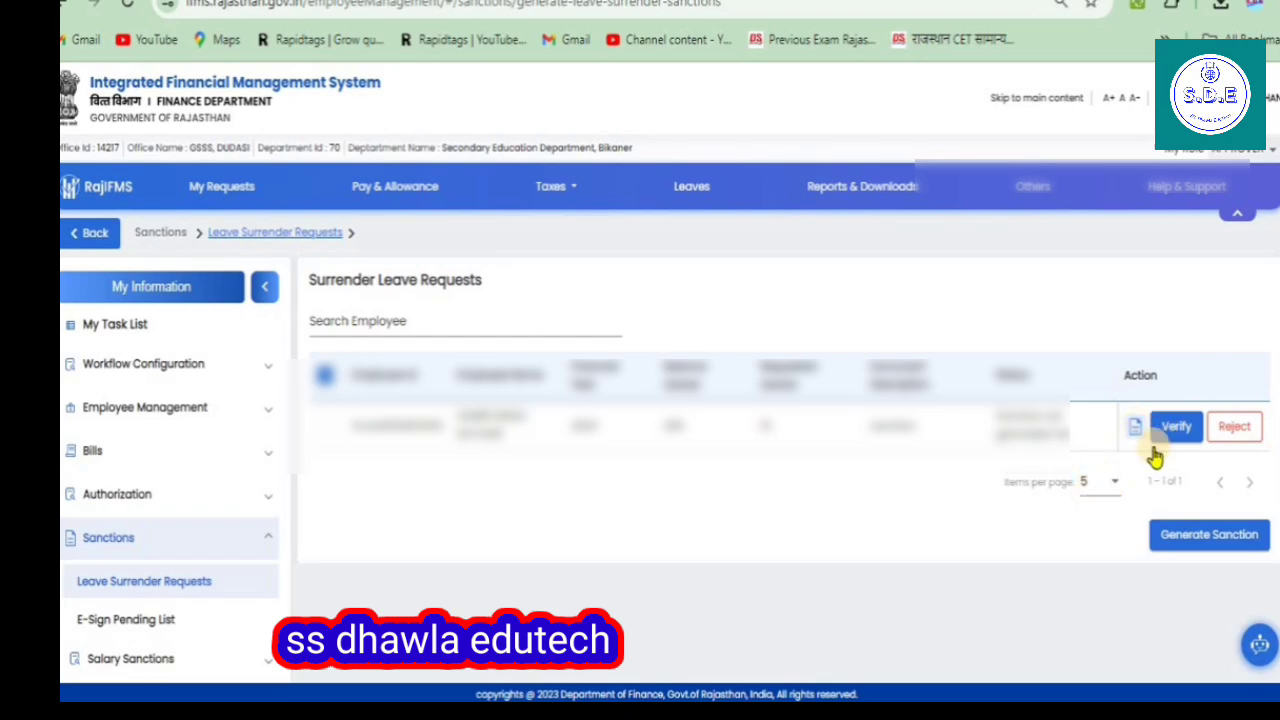
{"action": "left_click", "coordinate": [1175, 428]}
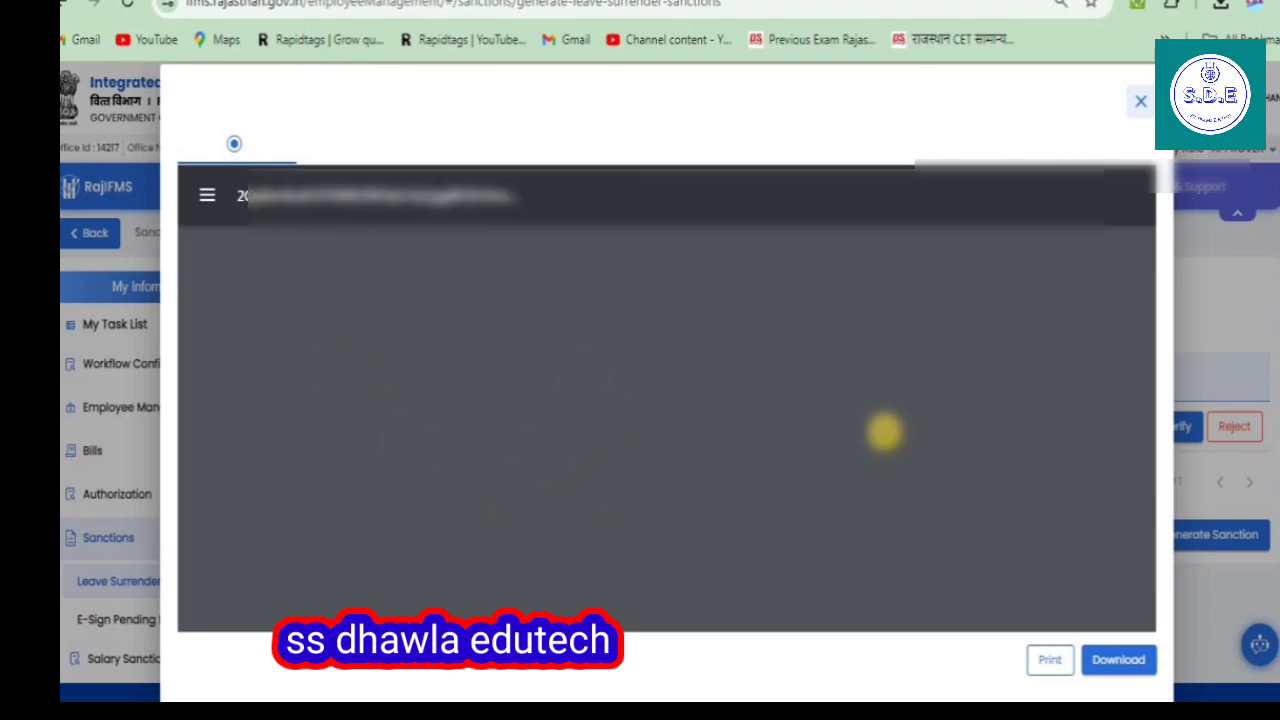
{"action": "left_click", "coordinate": [1140, 101]}
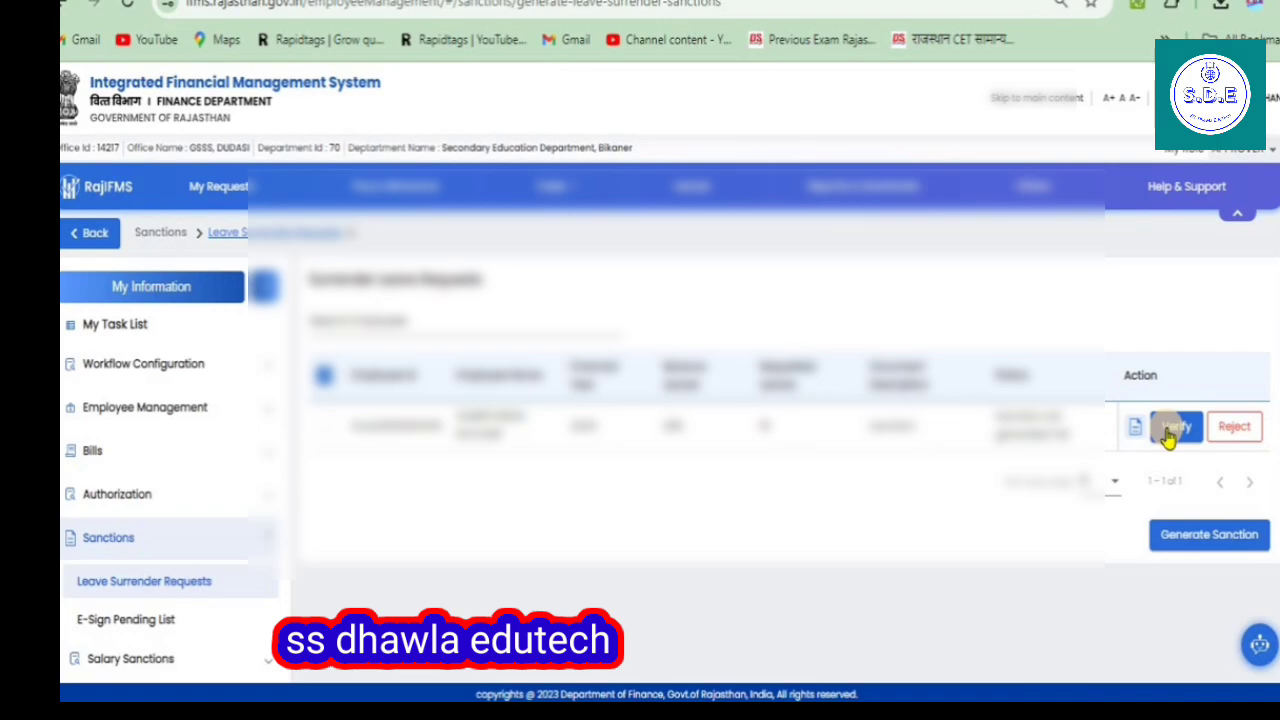
Verify the request with 266 balance leaves and 15 requested leaves, checking the net balance against the office order in Document 204 (1).pdf before confirming
{"action": "left_click", "coordinate": [1168, 436]}
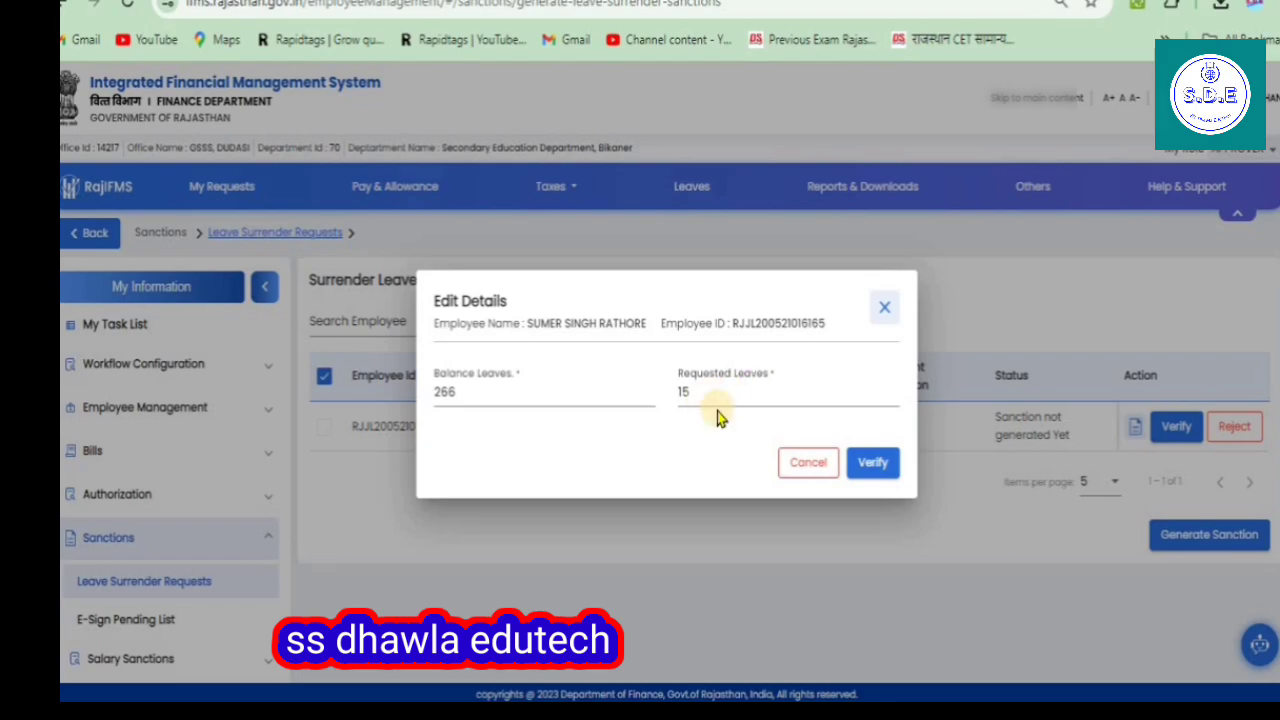
{"action": "left_click", "coordinate": [872, 468]}
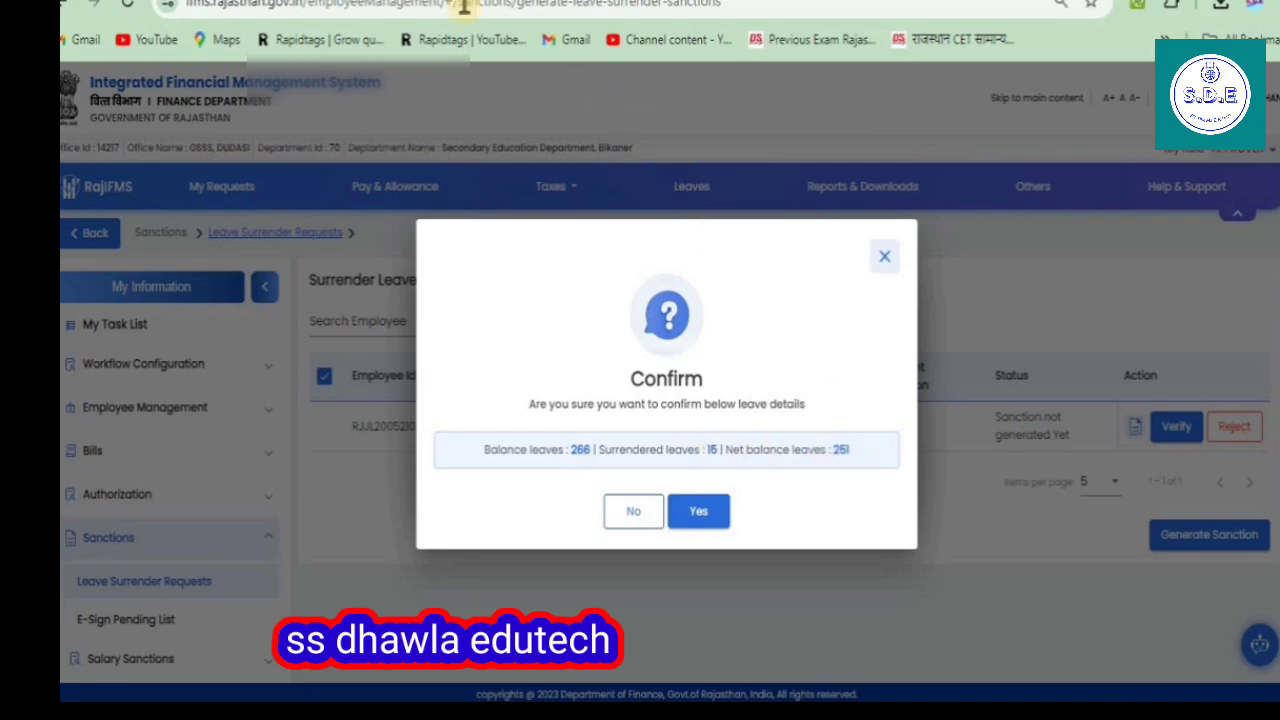
{"action": "left_click", "coordinate": [358, 1]}
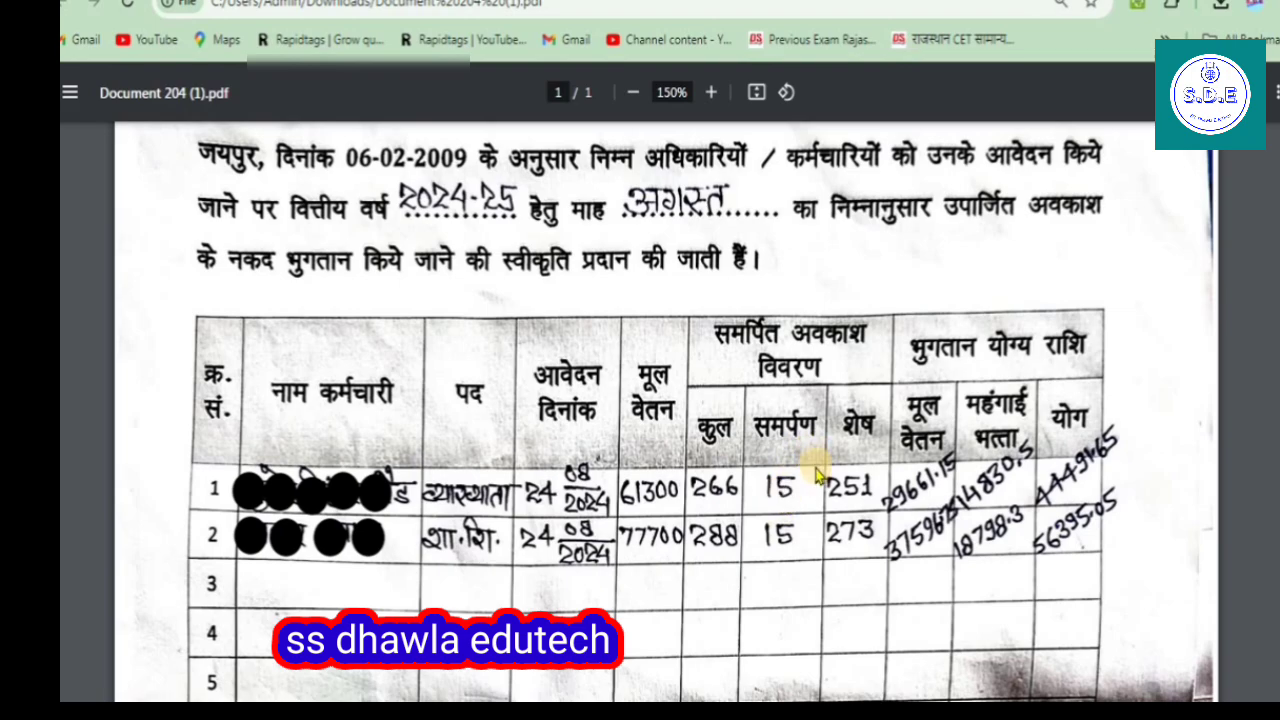
{"action": "left_click", "coordinate": [640, 1]}
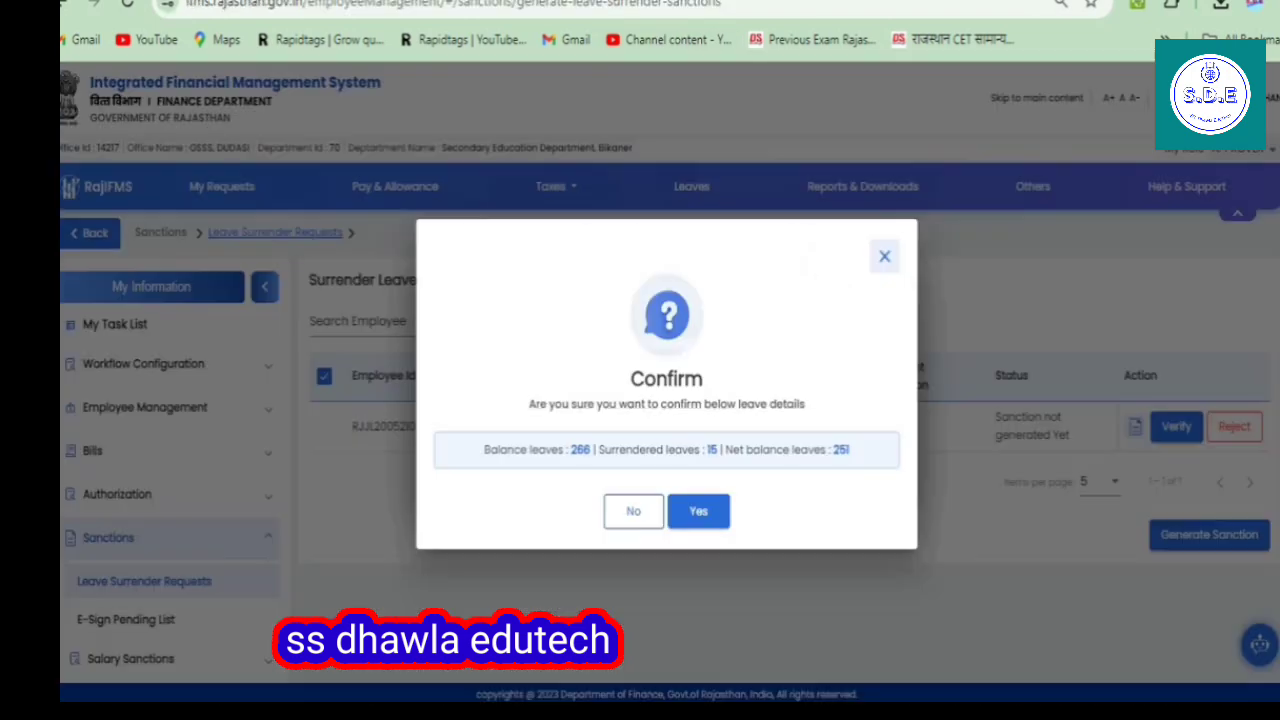
{"action": "left_click", "coordinate": [717, 517]}
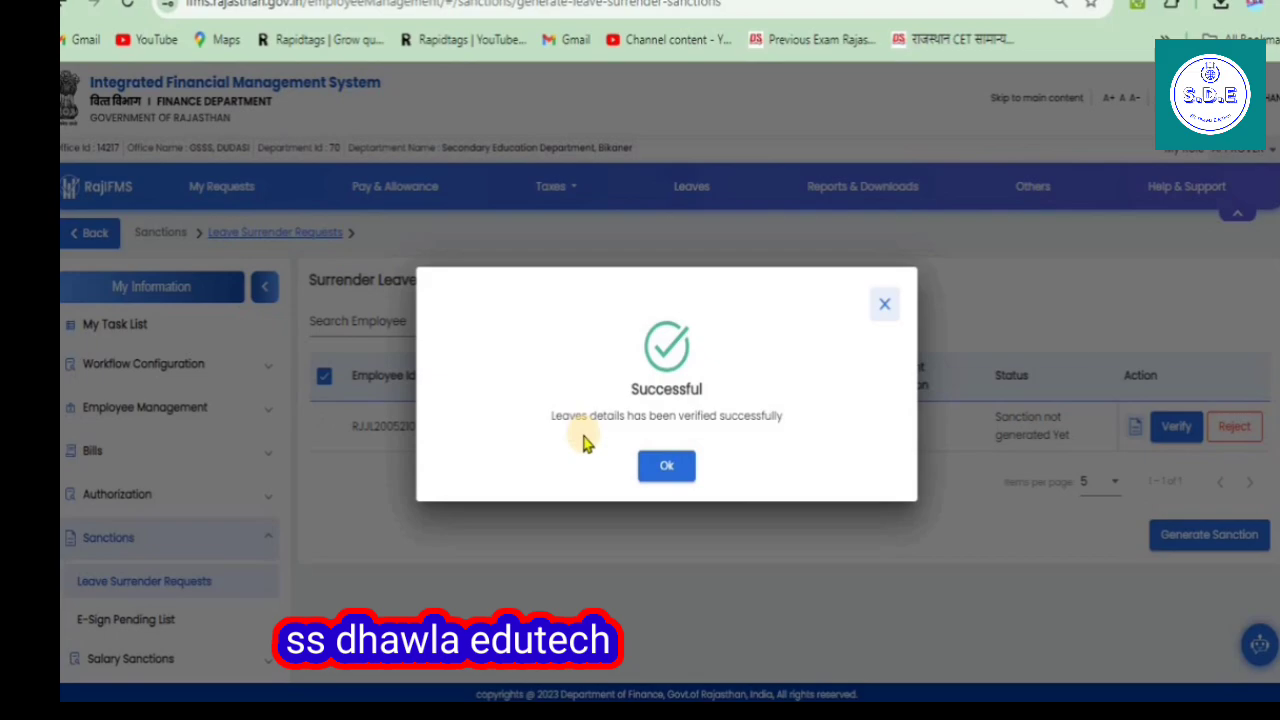
{"action": "left_click", "coordinate": [664, 470]}
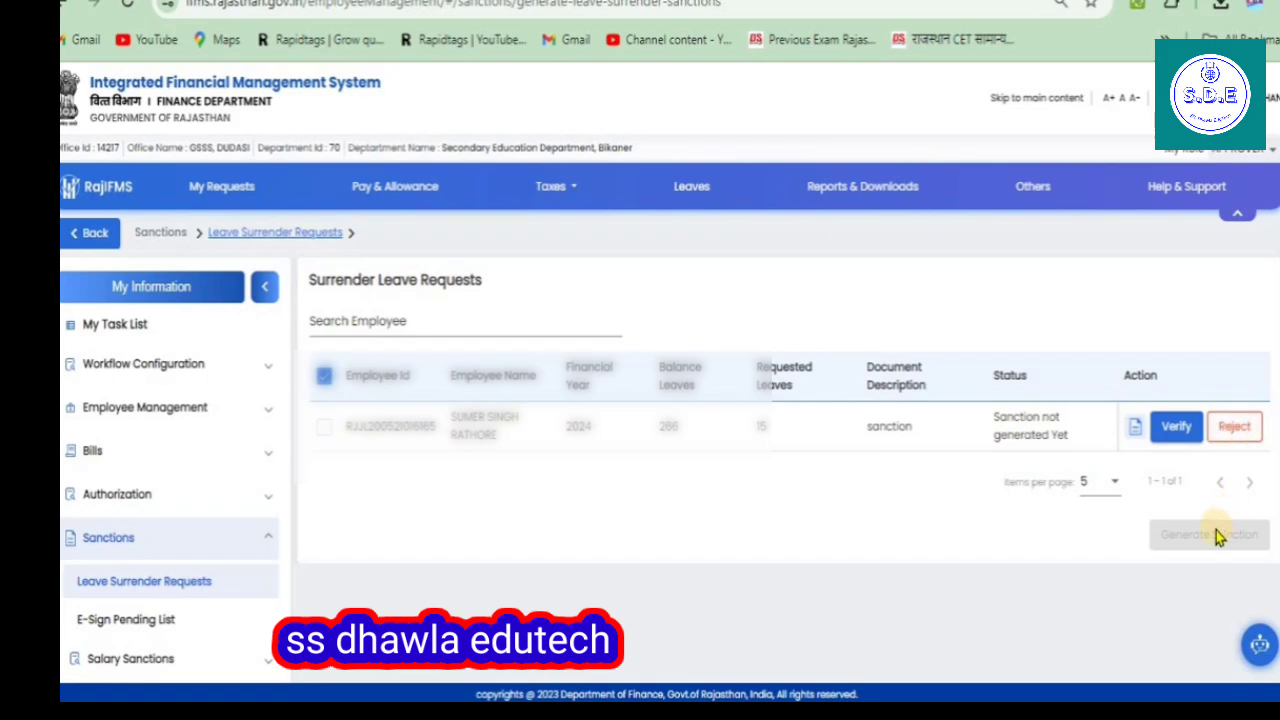
Select the verified surrender leave request, generate its sanction and look through the sanction order
{"action": "left_click", "coordinate": [1181, 429]}
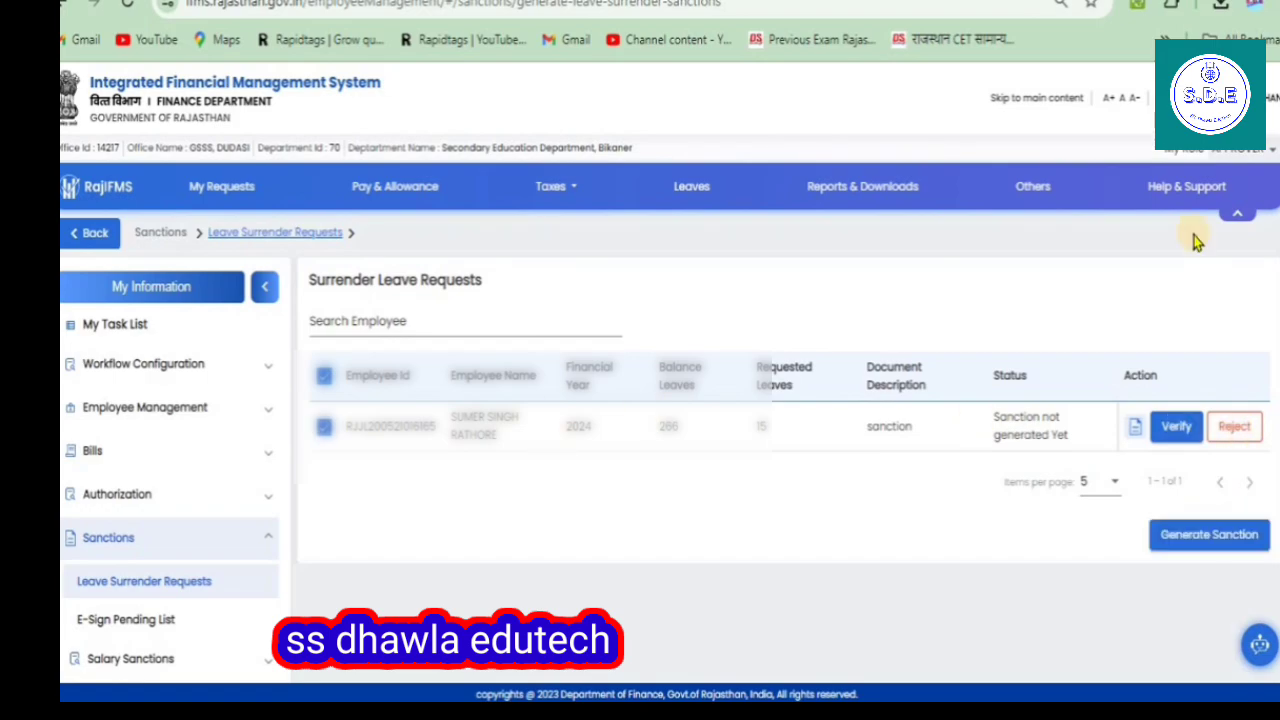
{"action": "left_click", "coordinate": [1205, 537]}
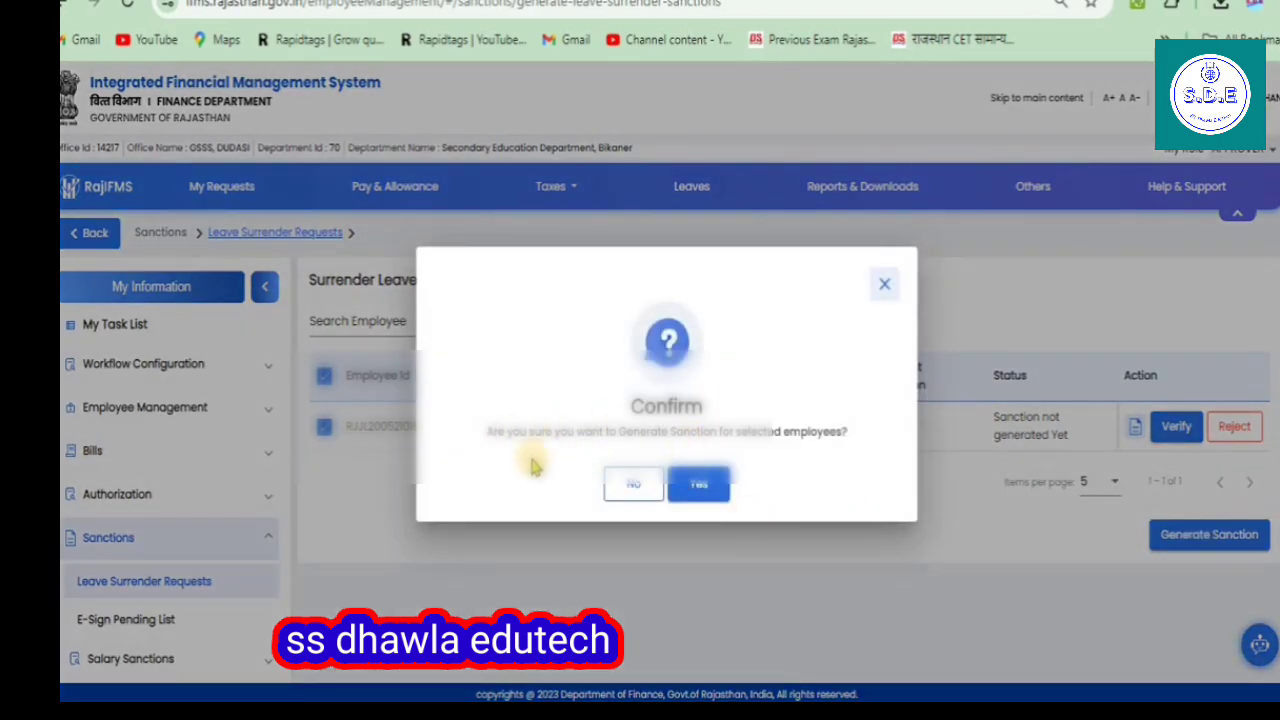
{"action": "left_click", "coordinate": [696, 488]}
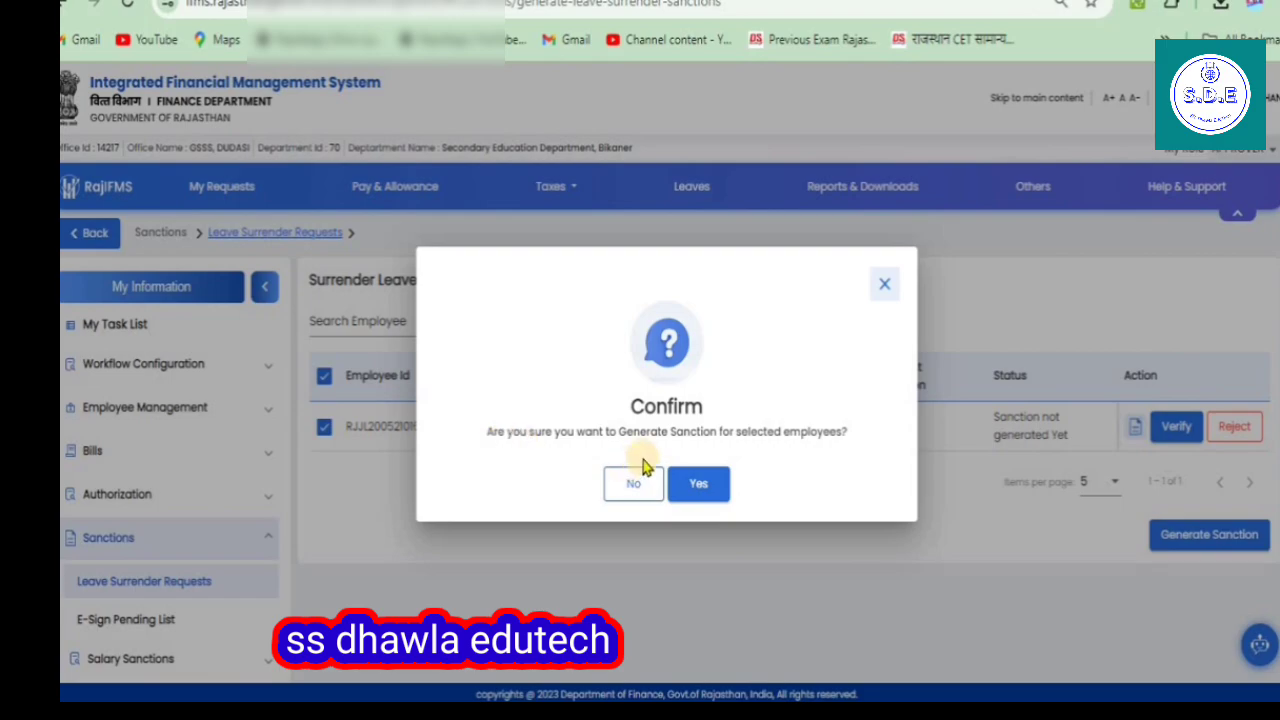
{"action": "left_click", "coordinate": [701, 485]}
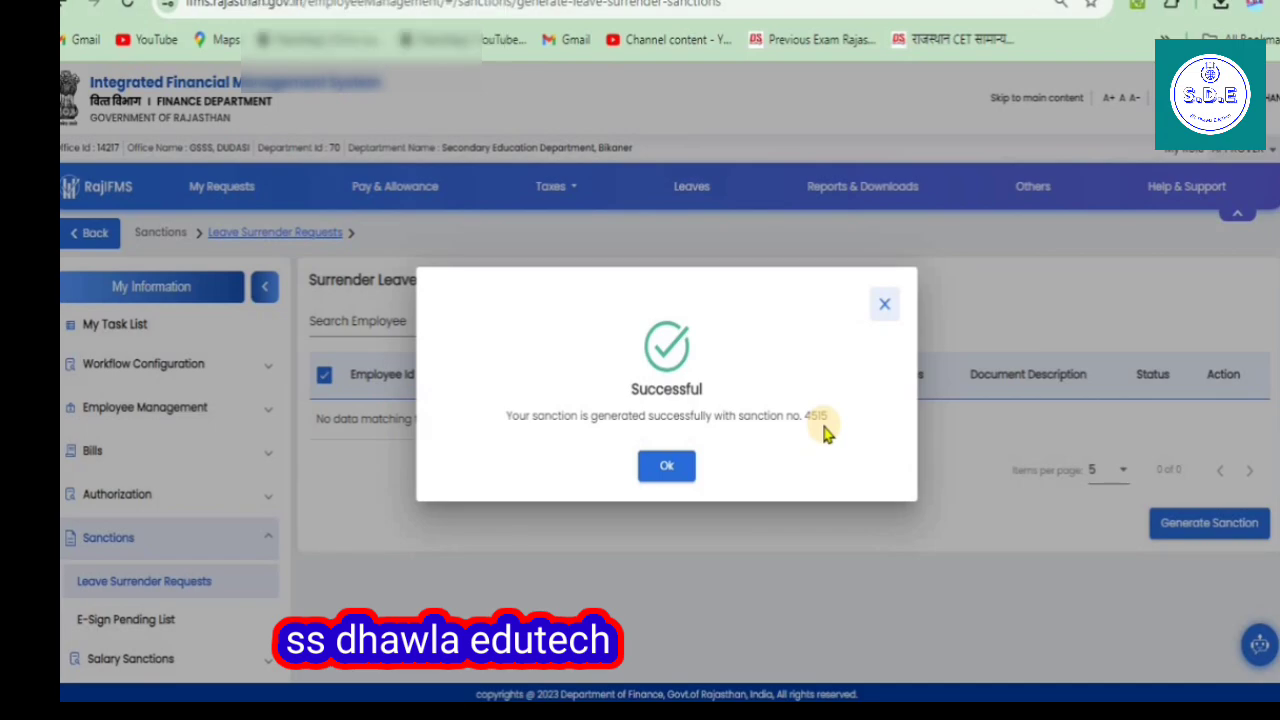
{"action": "left_click", "coordinate": [678, 462]}
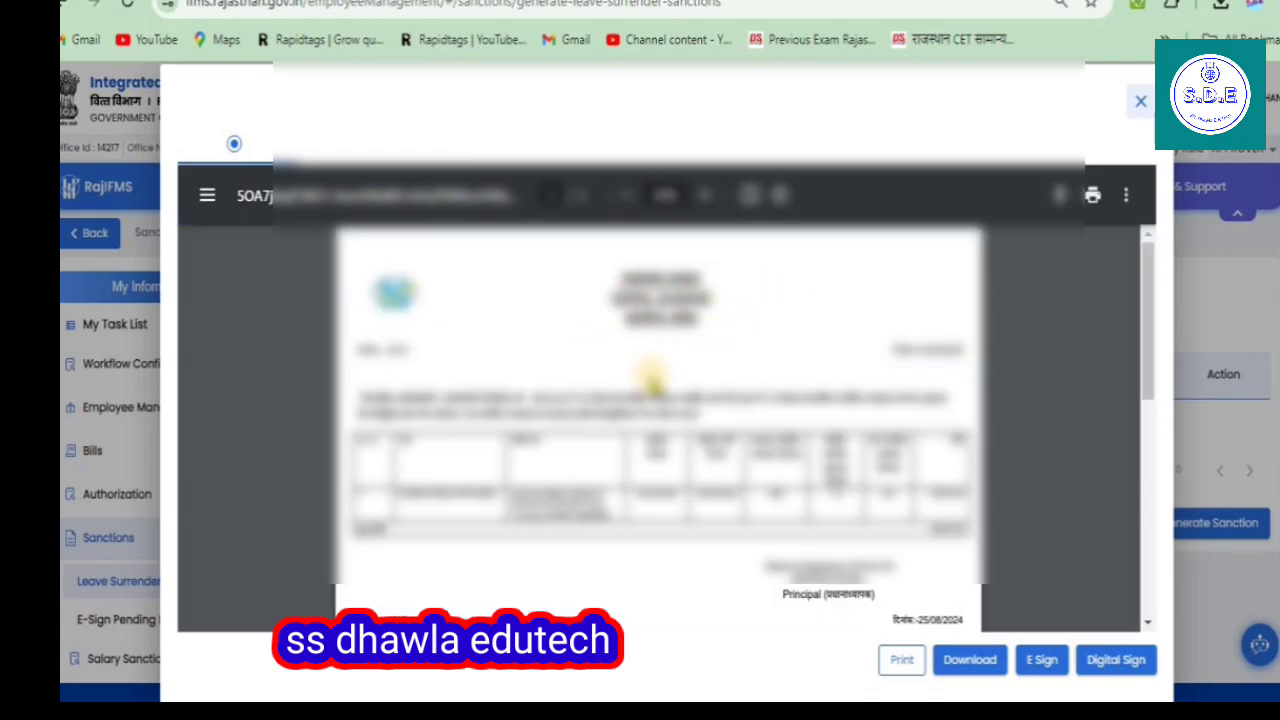
{"action": "scroll", "coordinate": [393, 505], "scroll_direction": "down", "scroll_amount": 1}
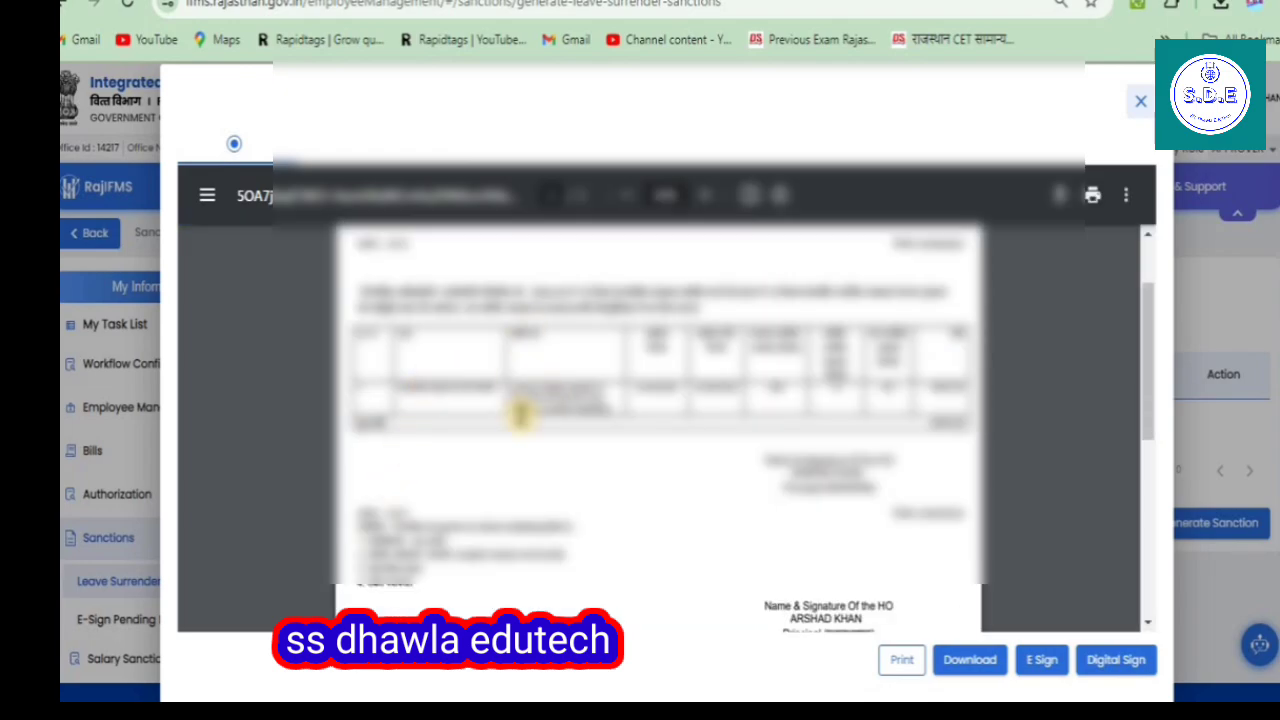